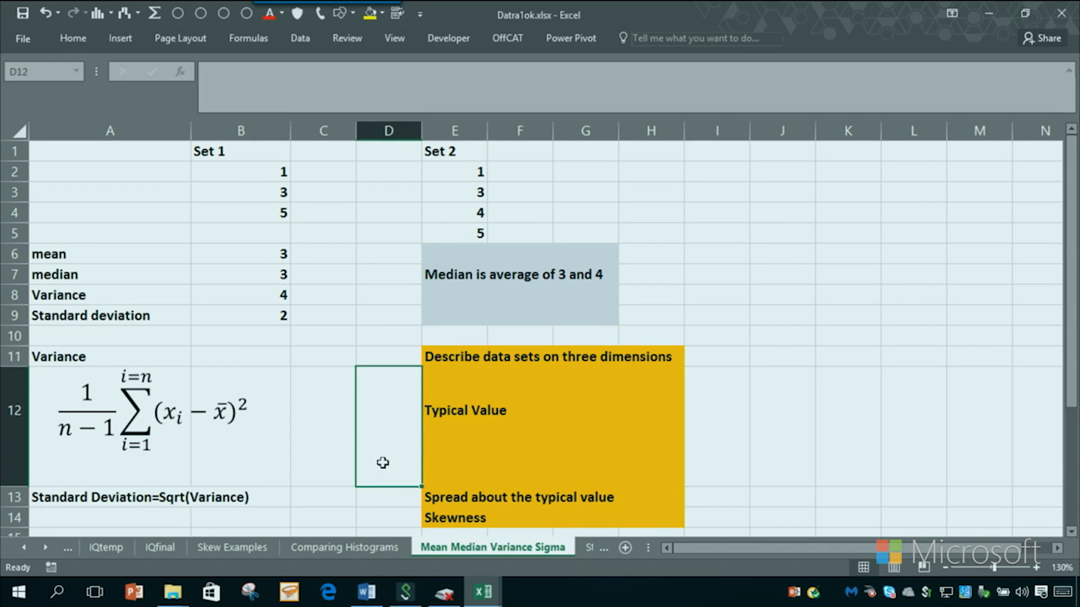
Review the three data set dimensions in E11:E14: typical value, spread about the typical value, and skewness
{"action": "left_click", "coordinate": [426, 496]}
{"action": "left_click", "coordinate": [580, 505]}
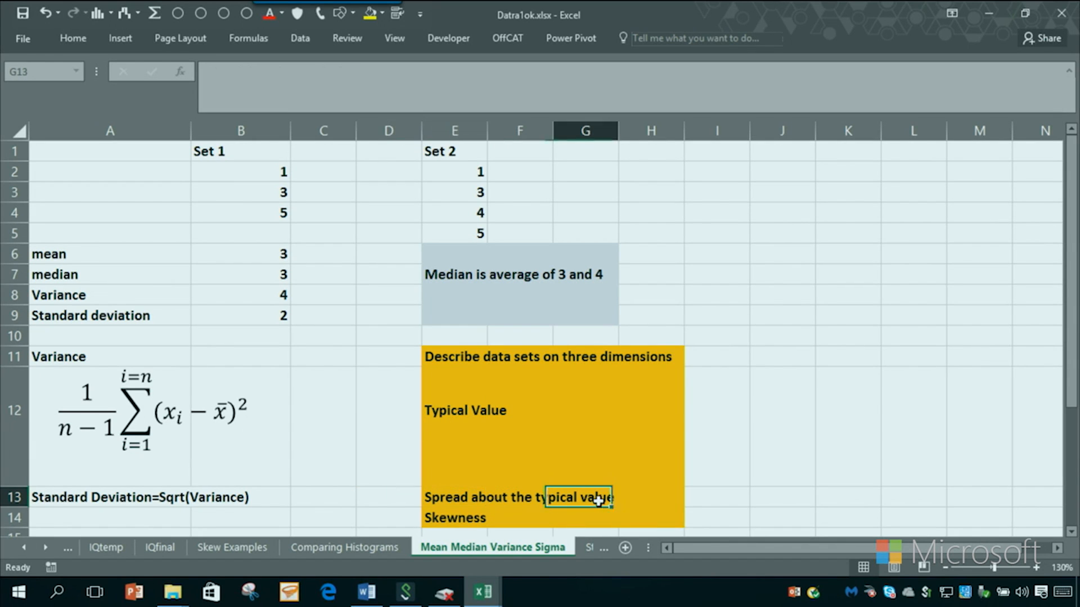
{"action": "left_click", "coordinate": [430, 501]}
{"action": "left_click", "coordinate": [381, 443]}
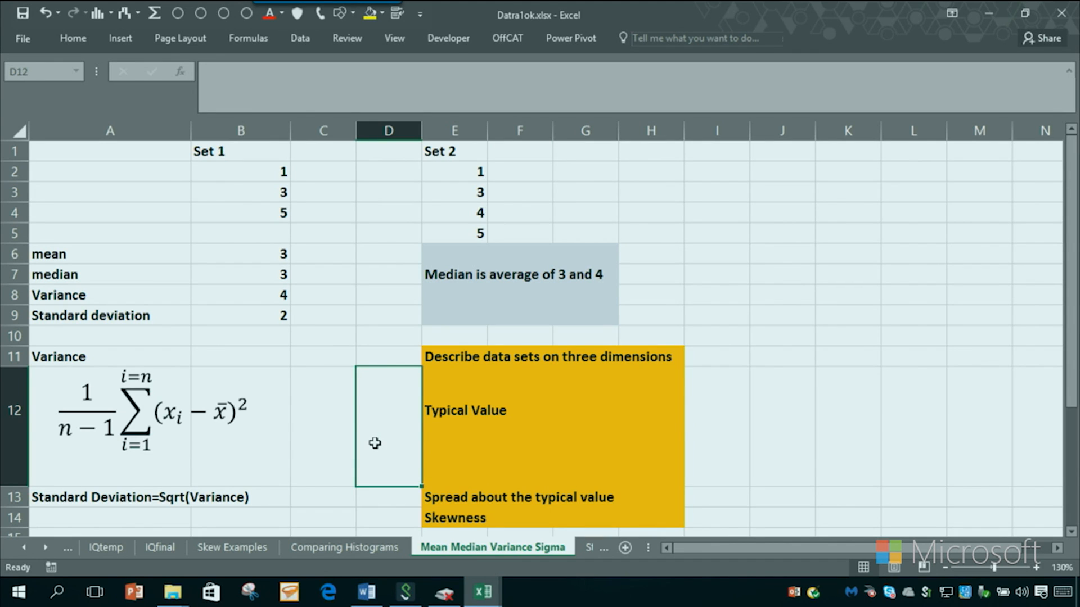
{"action": "left_click", "coordinate": [439, 518]}
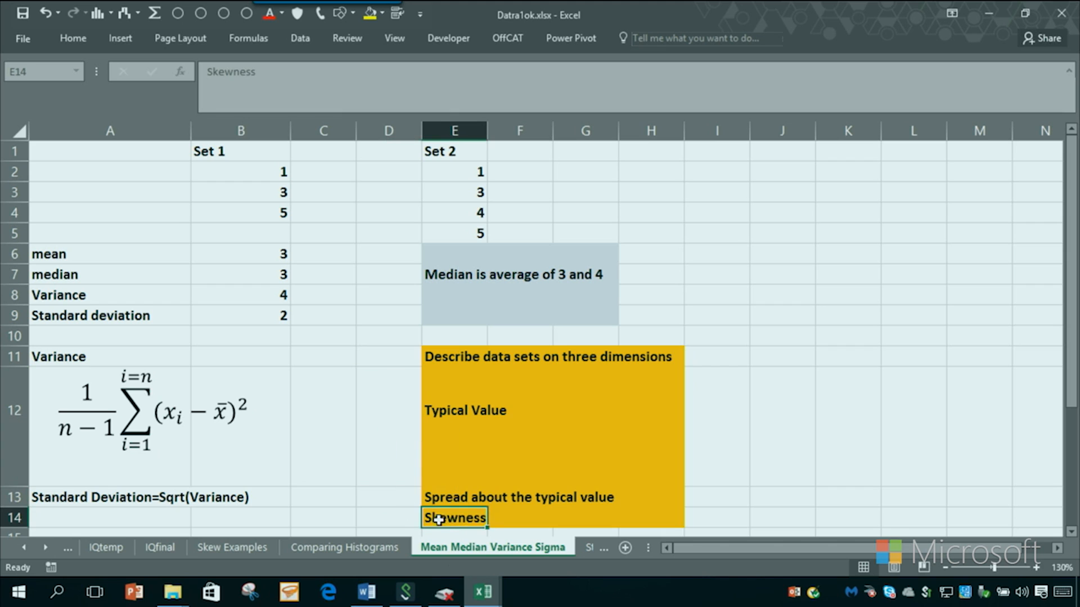
{"action": "left_click", "coordinate": [398, 517]}
{"action": "left_click", "coordinate": [475, 520]}
{"action": "left_click", "coordinate": [400, 519]}
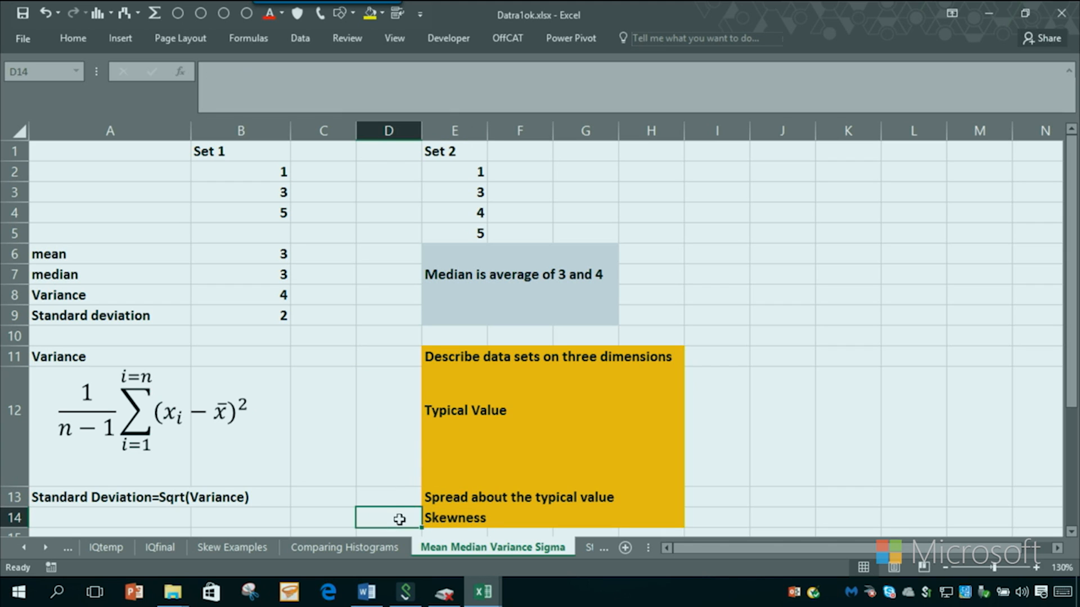
{"action": "left_click", "coordinate": [401, 483]}
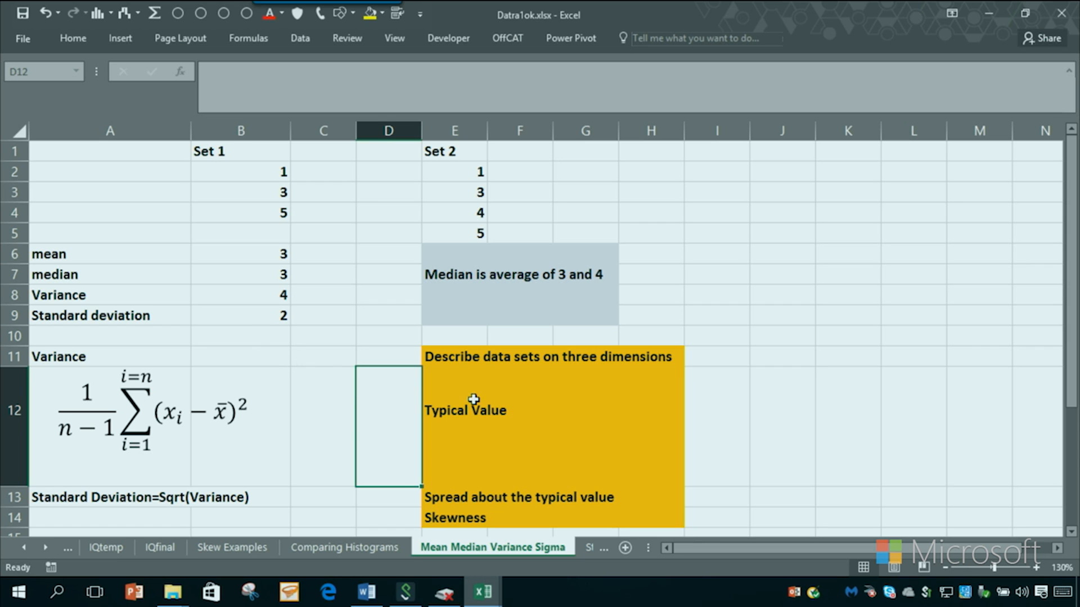
{"action": "left_click", "coordinate": [484, 422]}
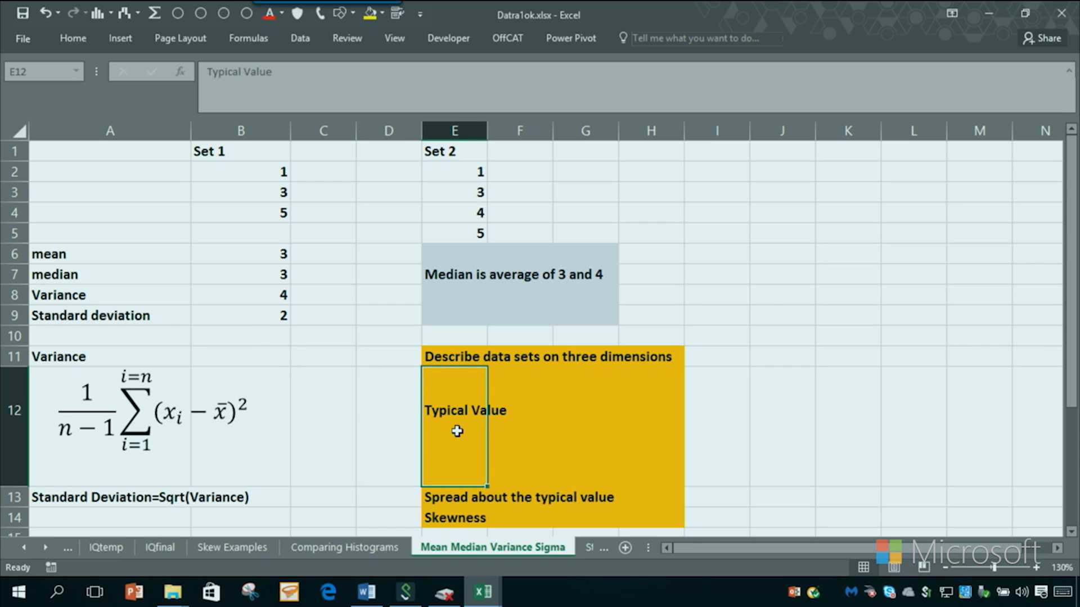
{"action": "left_click", "coordinate": [483, 518]}
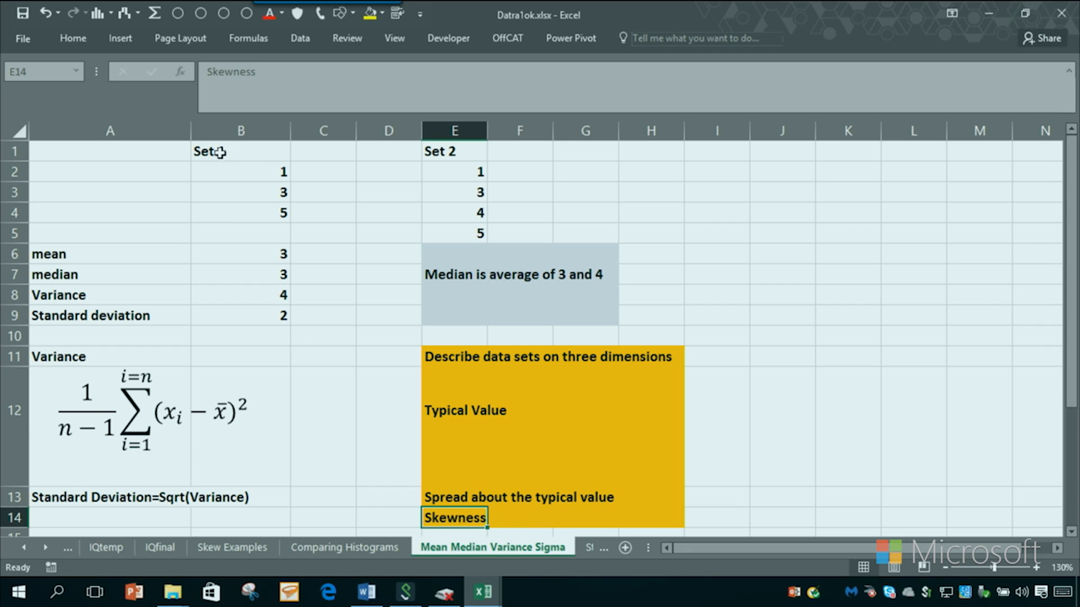
Examine the Set 1 values in B2:B4 and their mean in B6
{"action": "left_click", "coordinate": [239, 172]}
{"action": "left_click", "coordinate": [238, 187]}
{"action": "left_click", "coordinate": [238, 172]}
{"action": "left_click", "coordinate": [238, 193]}
{"action": "left_click", "coordinate": [236, 210]}
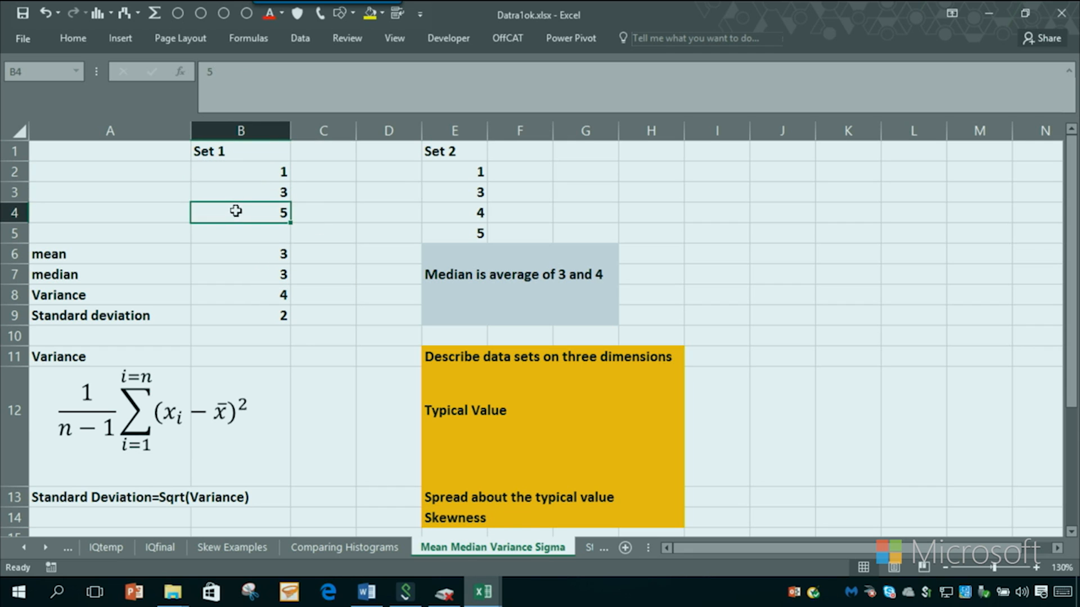
{"action": "left_click", "coordinate": [251, 185]}
{"action": "left_click", "coordinate": [251, 174]}
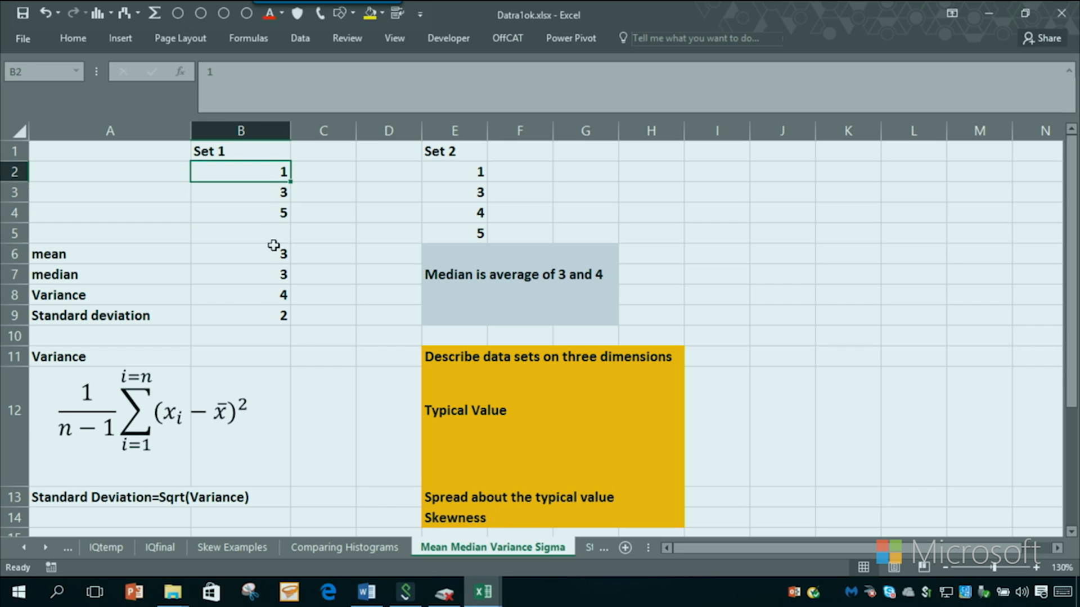
{"action": "left_click", "coordinate": [274, 247]}
Enter the note "Average" in H2 and its definition "add up numbers divide by how many" in H3
{"action": "left_click", "coordinate": [655, 174]}
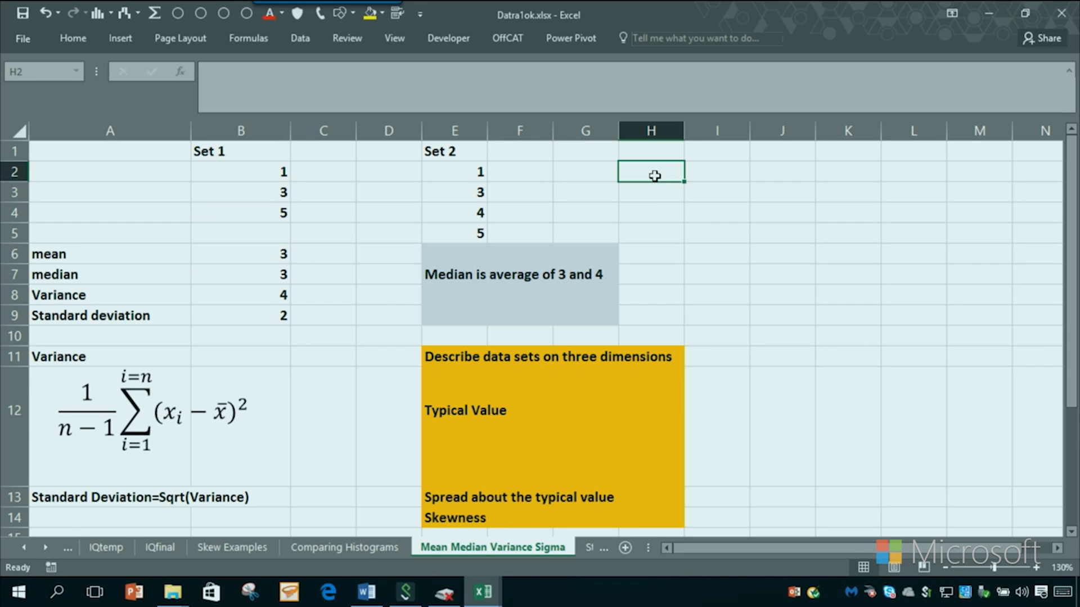
{"action": "type", "text": "Average"}
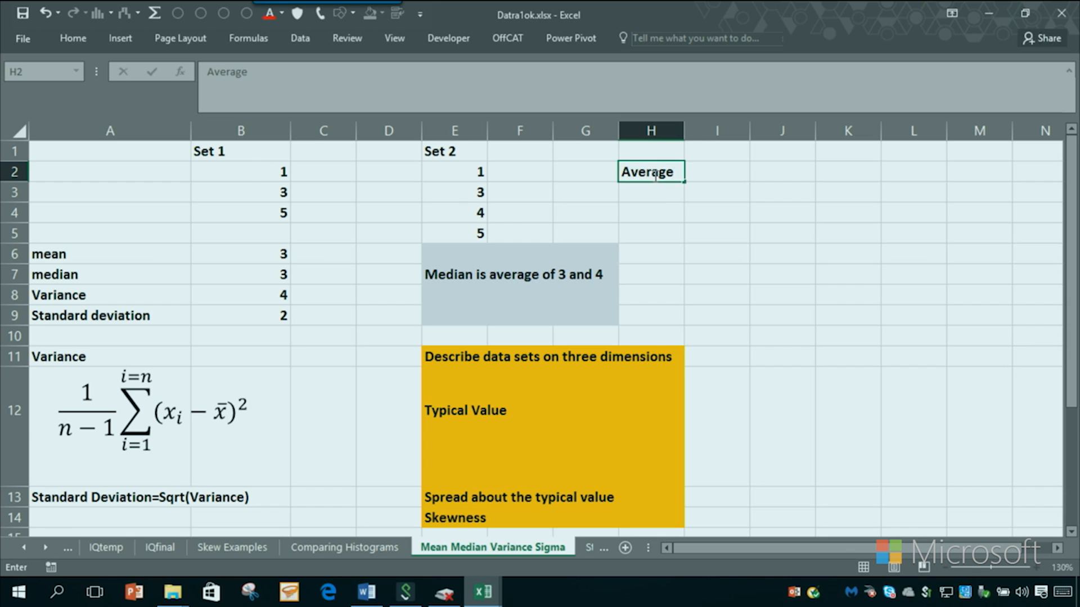
{"action": "key", "text": "Return"}
{"action": "type", "text": "a"}
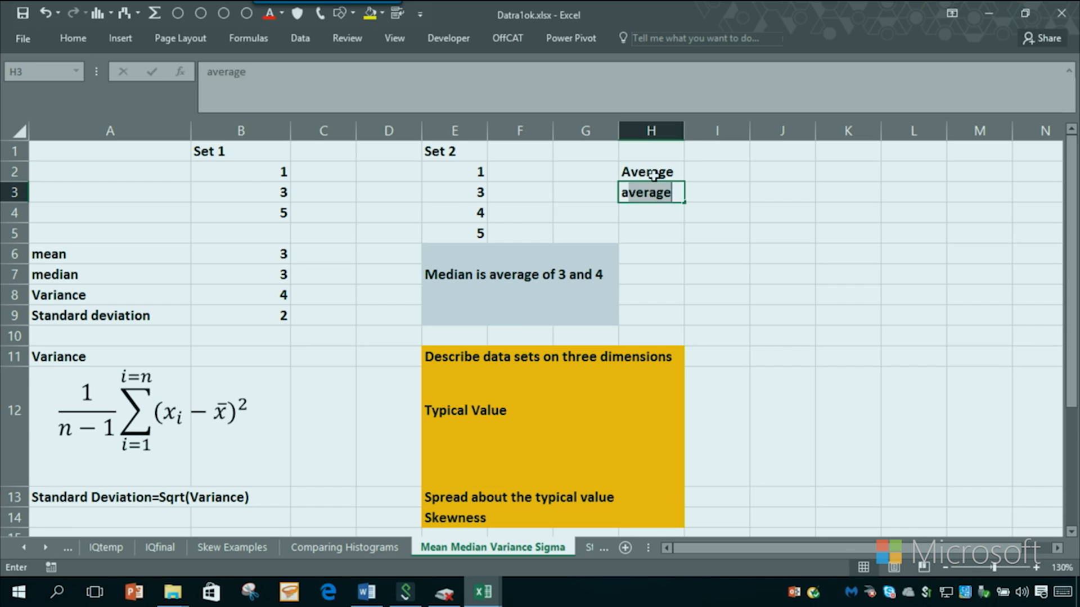
{"action": "type", "text": "dd up numbe"}
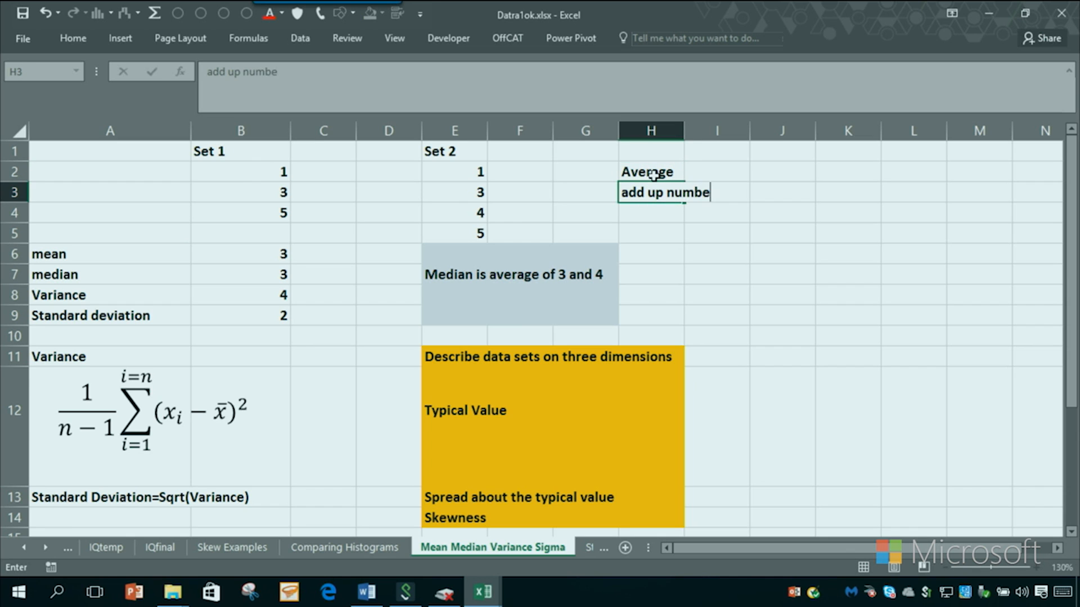
{"action": "type", "text": "rs divide by"}
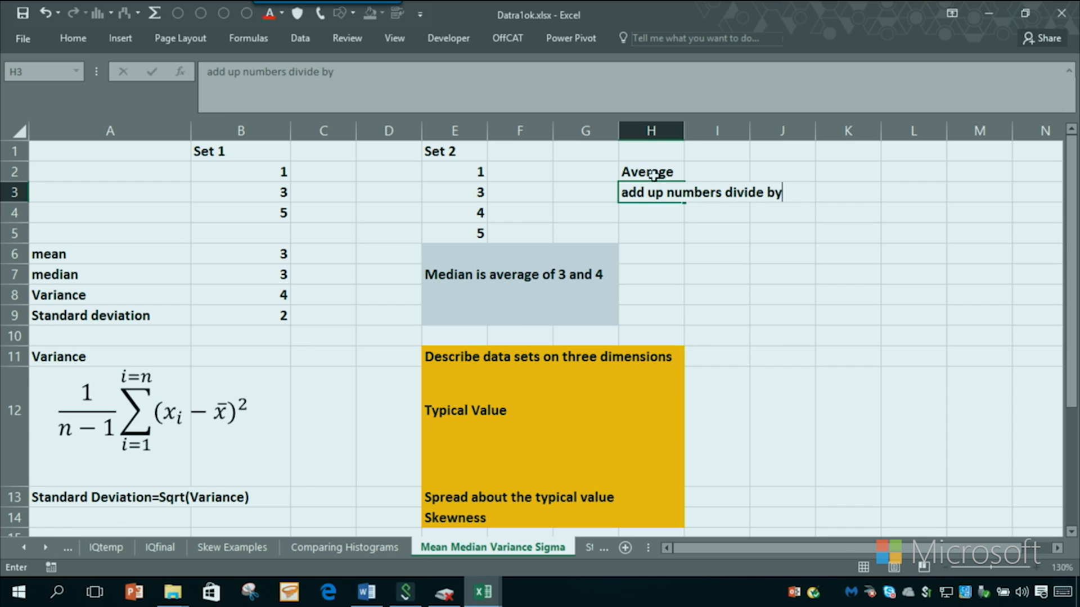
{"action": "type", "text": " how many"}
{"action": "key", "text": "Return"}
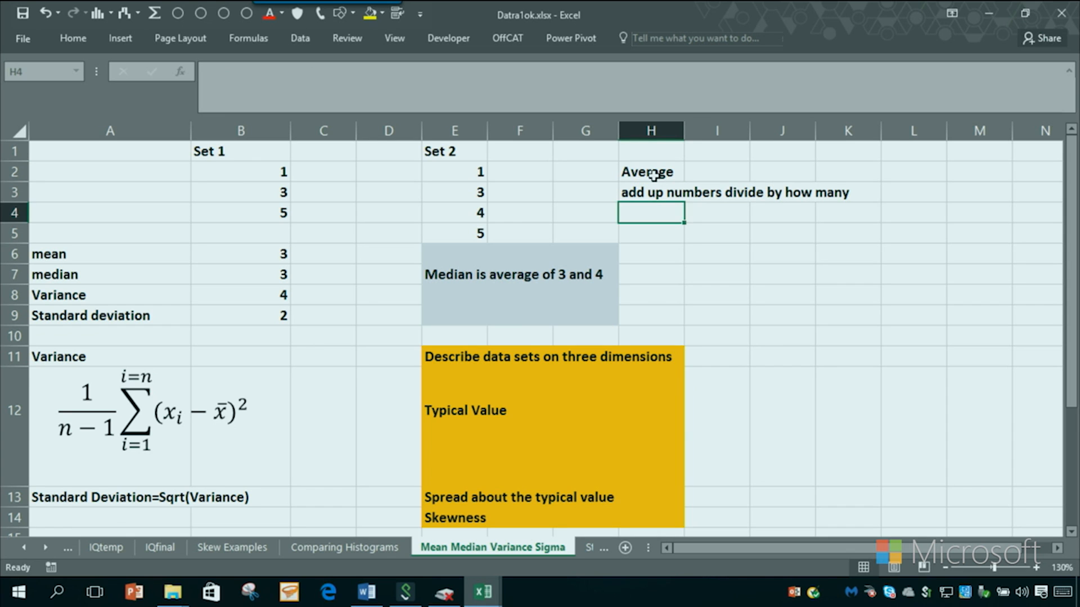
Review the Set 1 values in B2:B4 and enter the definition "Median data point in middle" in H4
{"action": "left_click", "coordinate": [262, 174]}
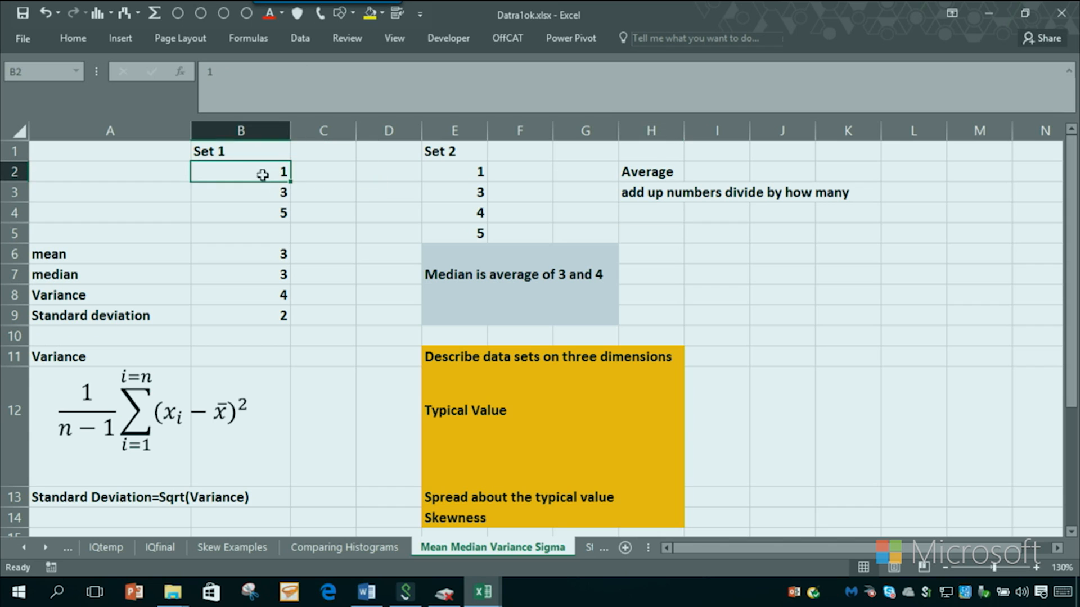
{"action": "left_click", "coordinate": [262, 209]}
{"action": "left_click", "coordinate": [253, 175]}
{"action": "left_click", "coordinate": [253, 212]}
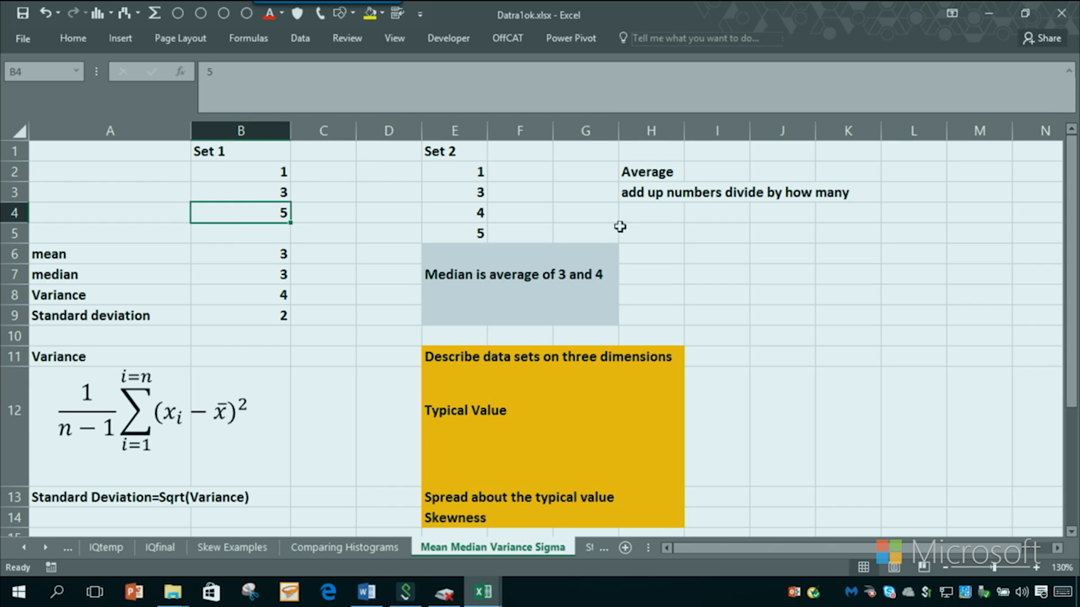
{"action": "left_click", "coordinate": [641, 211]}
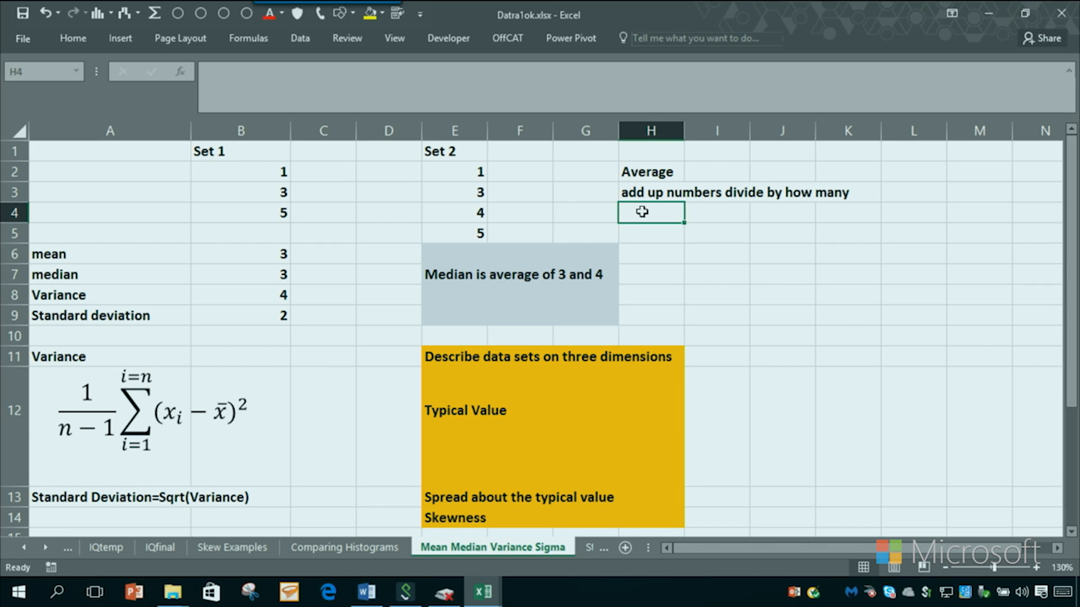
{"action": "type", "text": "M"}
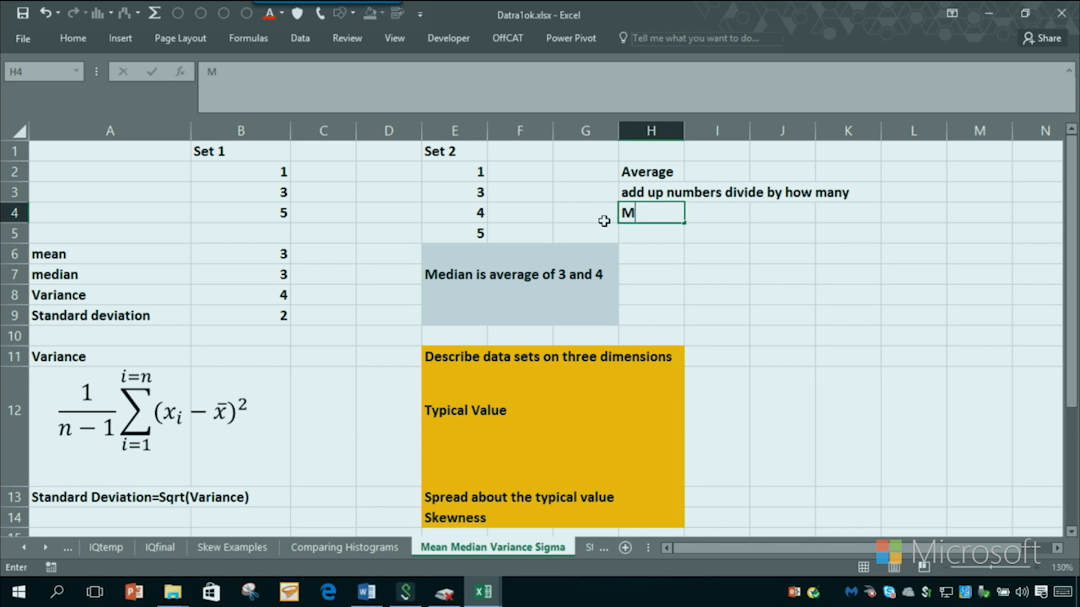
{"action": "type", "text": "edian data point in middle"}
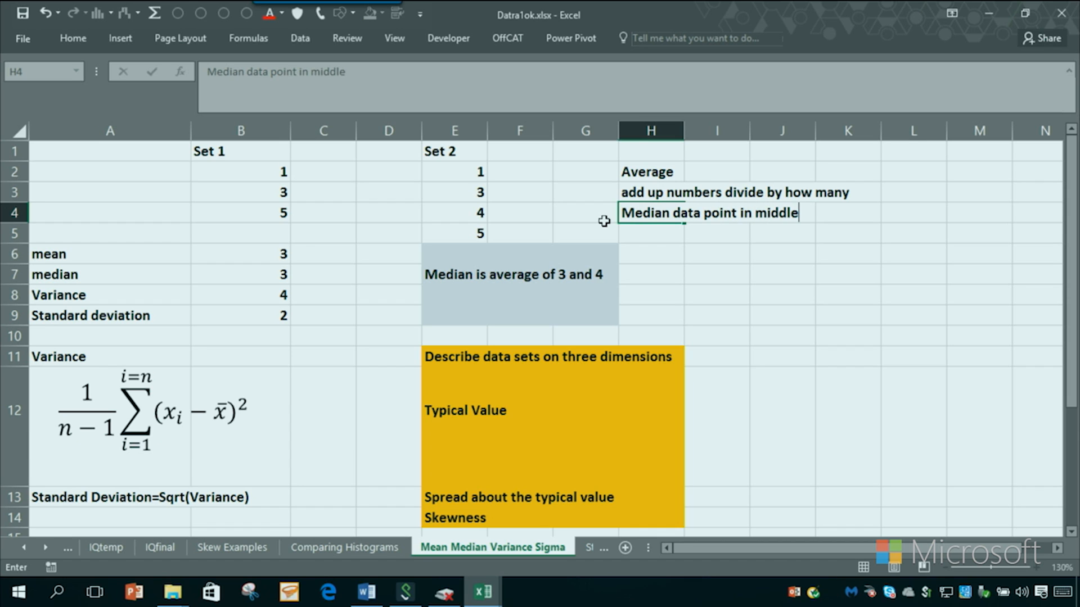
{"action": "key", "text": "Return"}
Check the middle value of Set 1 in B2:B4 and enter "Median =3 set 1" in I5
{"action": "left_click_drag", "start_coordinate": [238, 178], "coordinate": [248, 209]}
{"action": "left_click", "coordinate": [247, 188]}
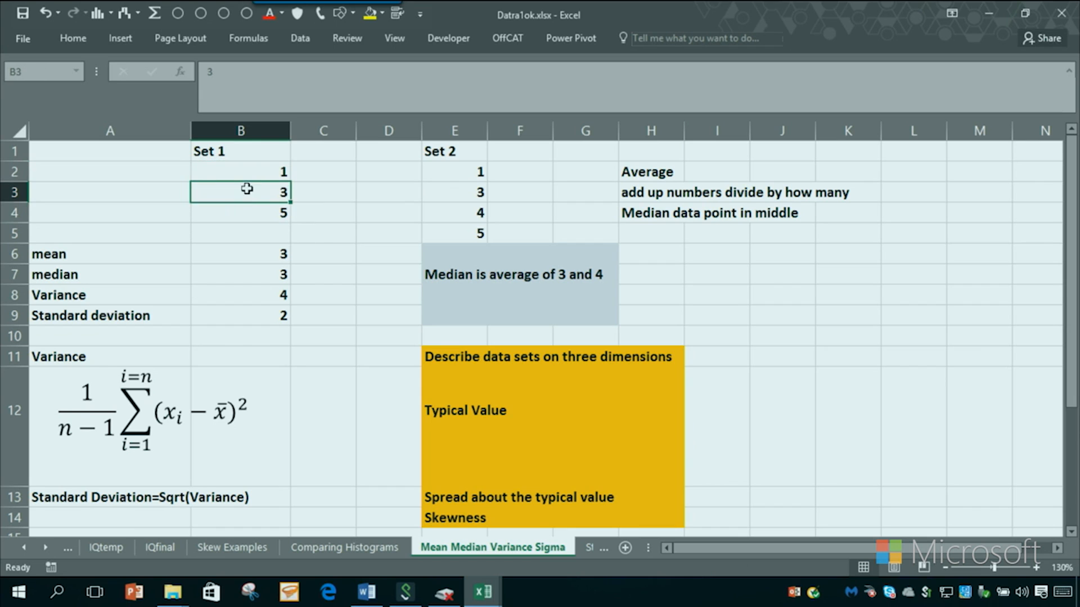
{"action": "left_click", "coordinate": [250, 217]}
{"action": "left_click", "coordinate": [245, 194]}
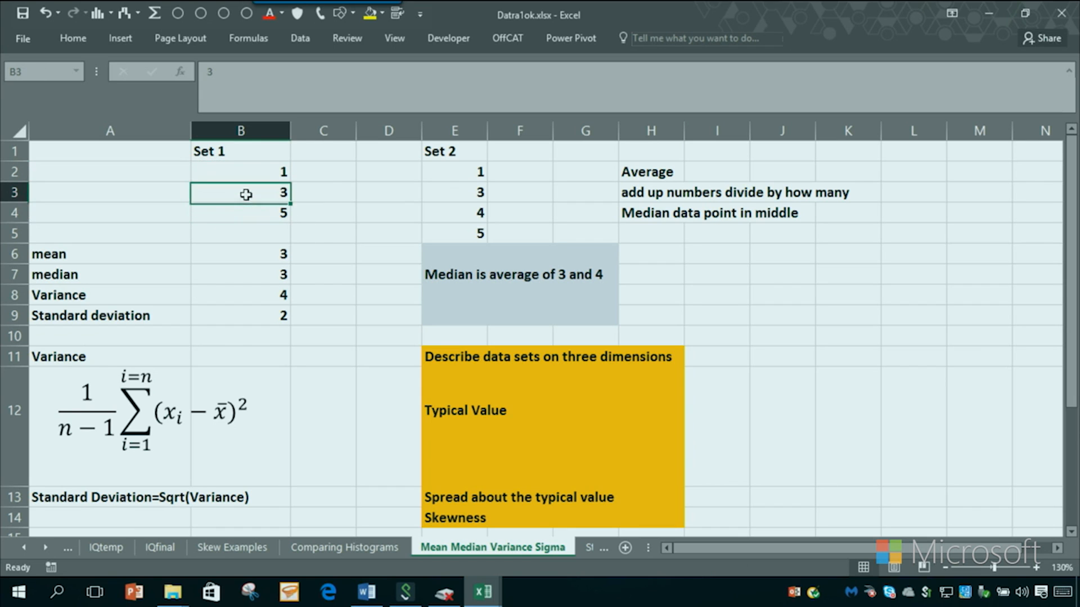
{"action": "left_click", "coordinate": [251, 172]}
{"action": "left_click", "coordinate": [249, 213]}
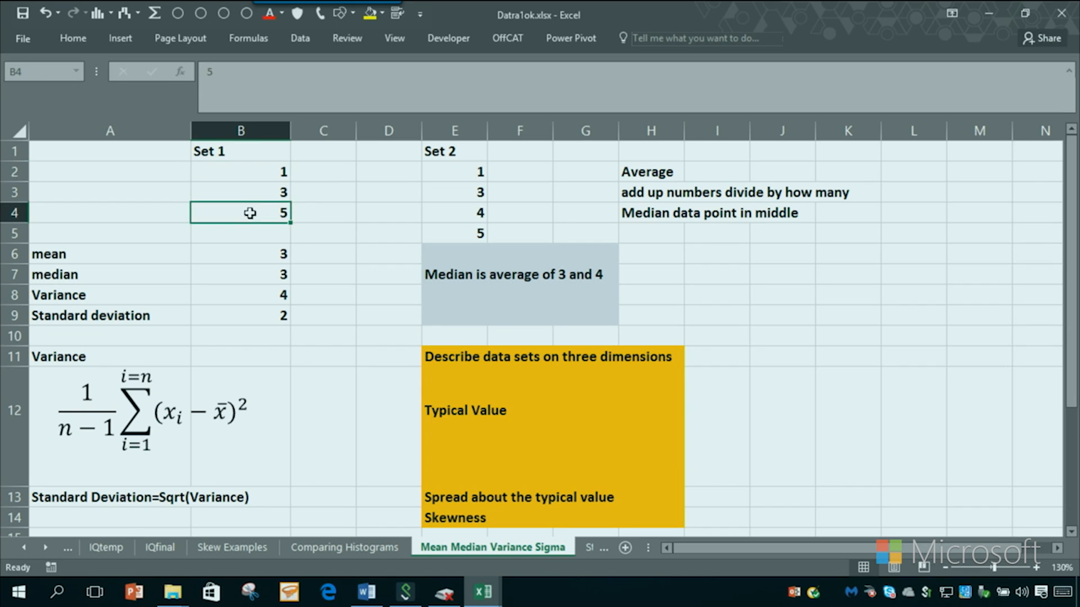
{"action": "left_click", "coordinate": [708, 233]}
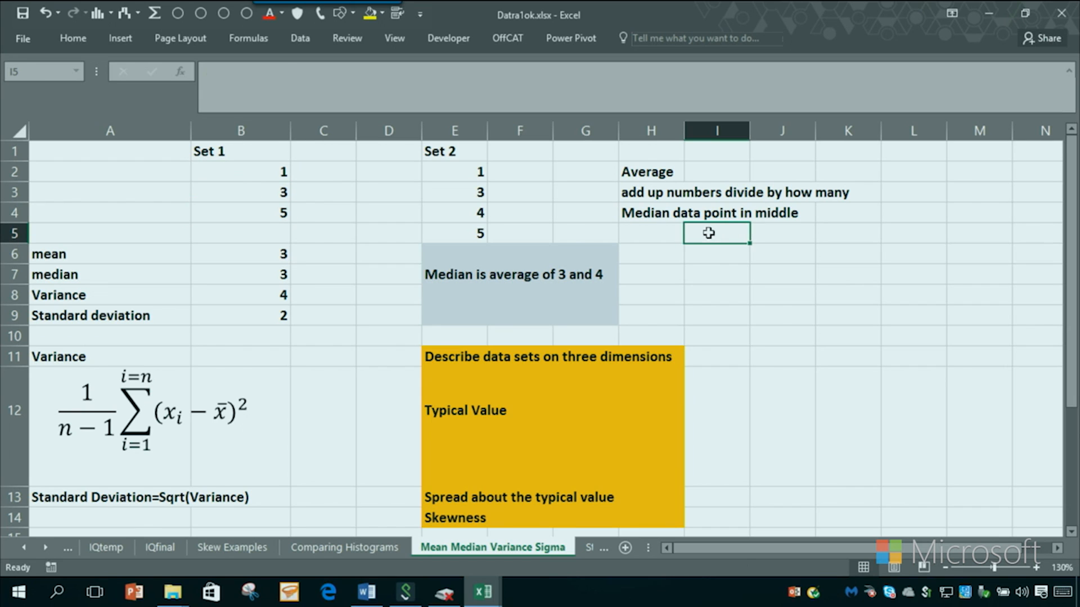
{"action": "type", "text": "Median =3  set 1"}
{"action": "key", "text": "Return"}
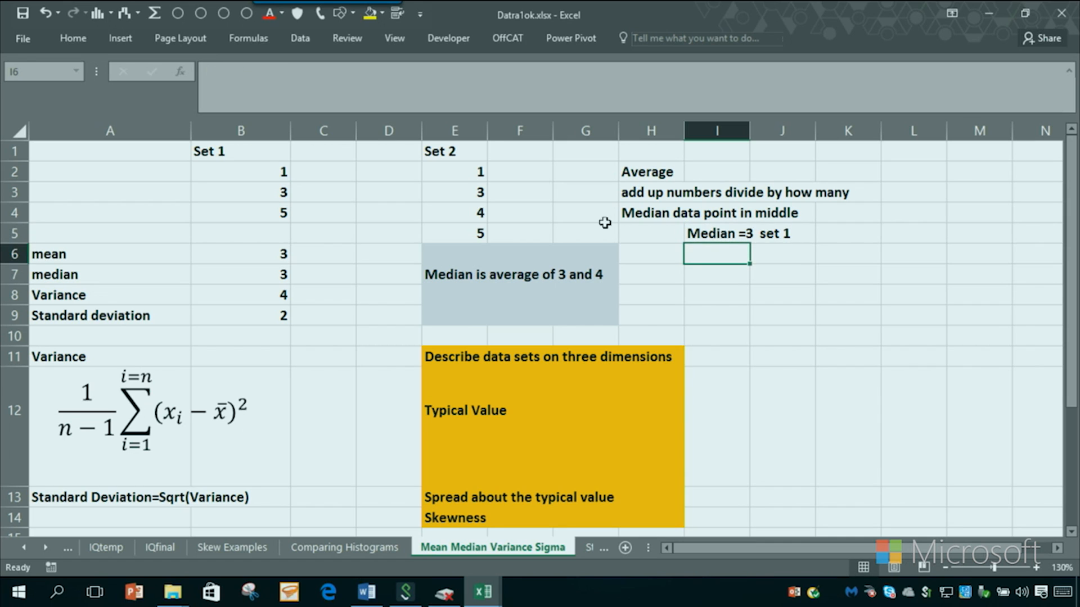
Examine the Set 2 values in E2:E5, comparing how many values lie above and below the middle pair in E3:E4
{"action": "left_click_drag", "start_coordinate": [458, 169], "coordinate": [462, 227]}
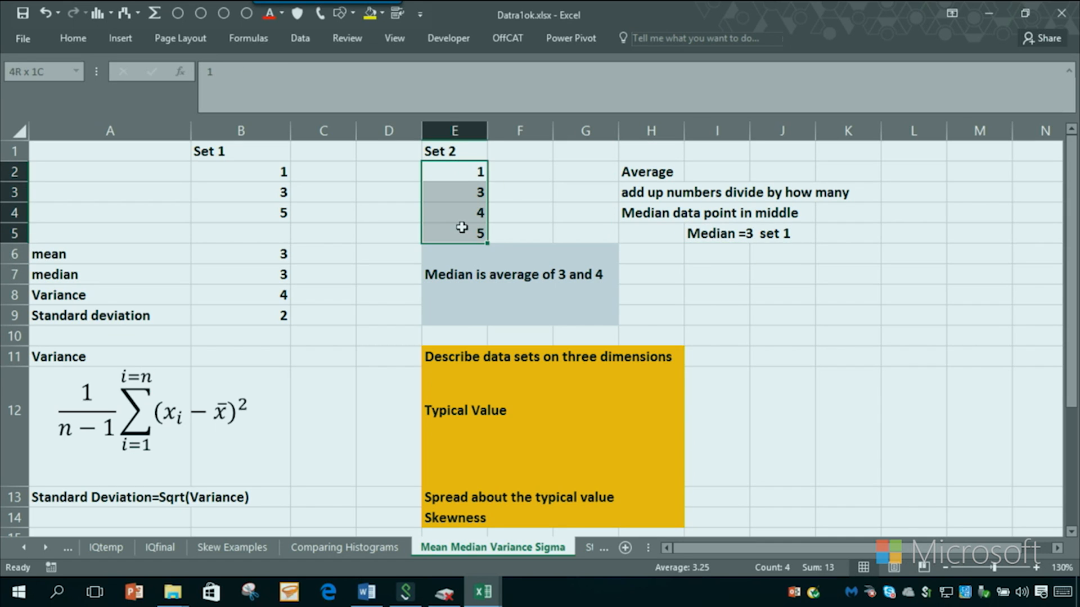
{"action": "left_click", "coordinate": [456, 215]}
{"action": "left_click", "coordinate": [454, 191]}
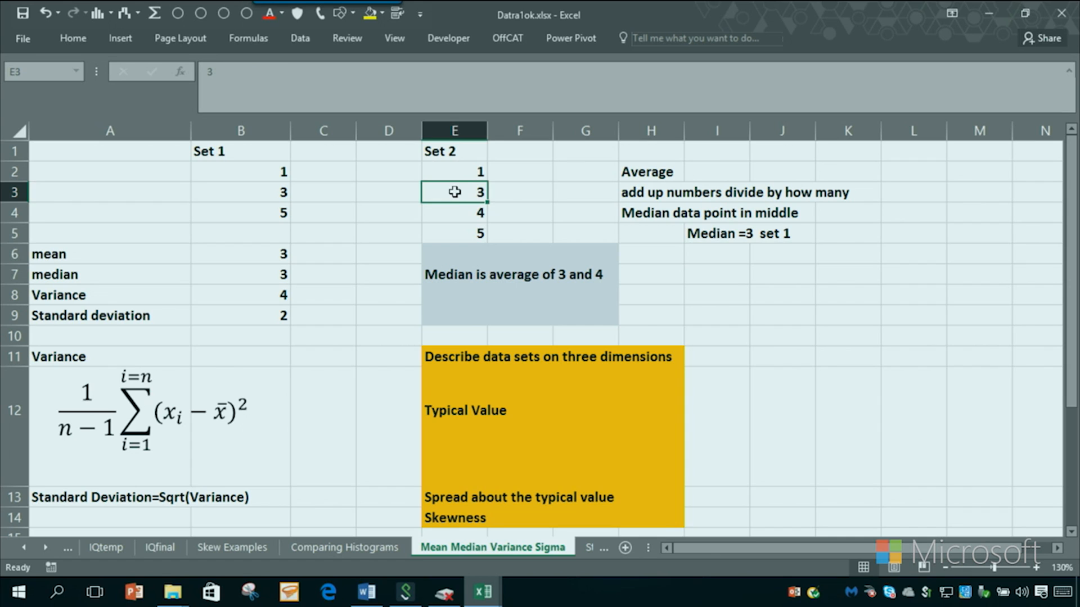
{"action": "left_click", "coordinate": [455, 172]}
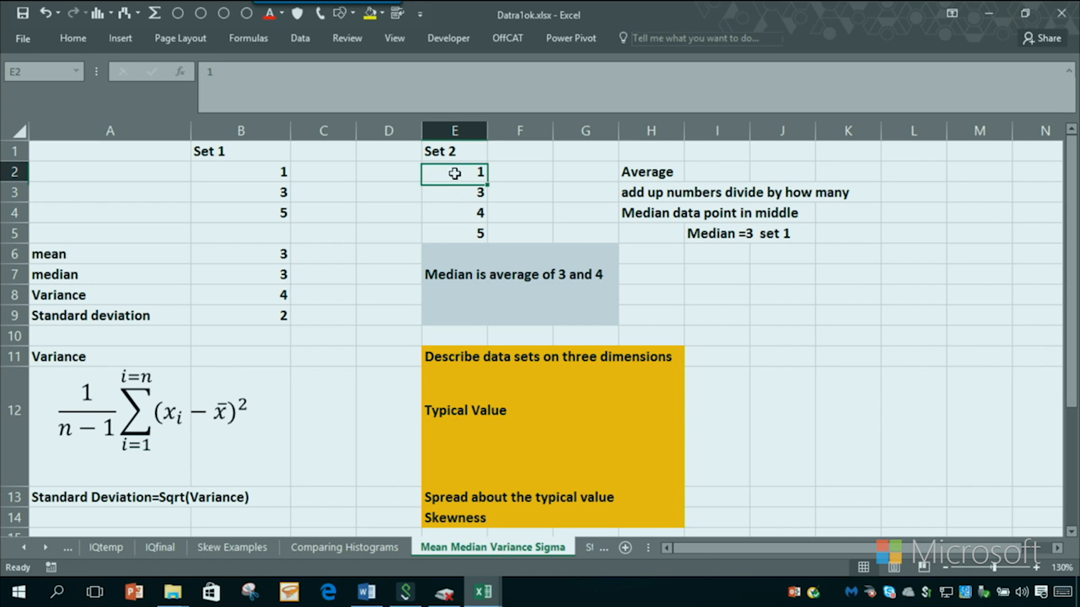
{"action": "left_click", "coordinate": [450, 213]}
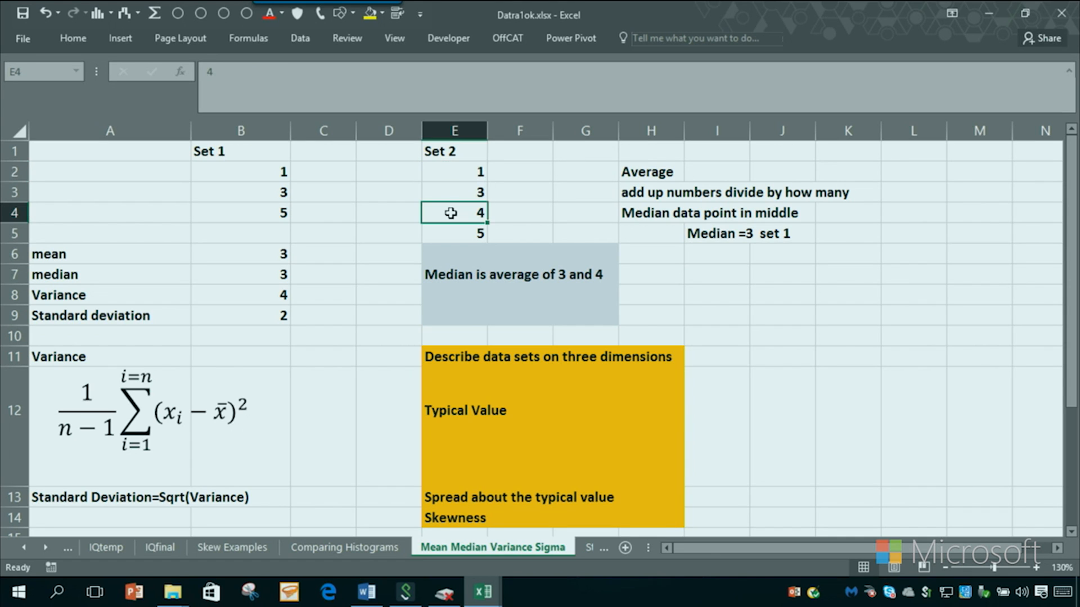
{"action": "left_click", "coordinate": [450, 231]}
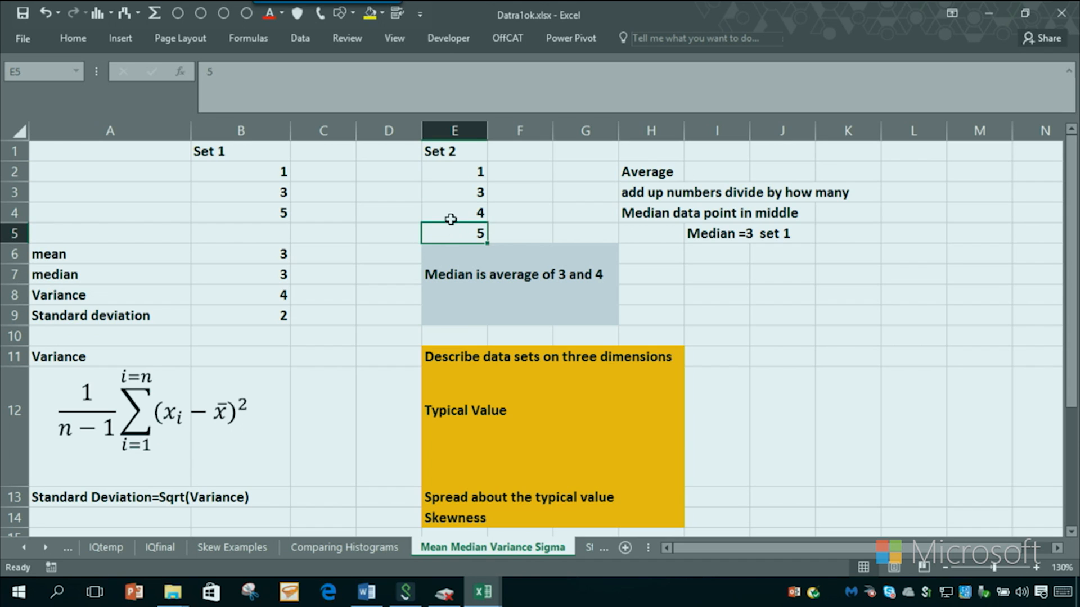
{"action": "left_click", "coordinate": [450, 212]}
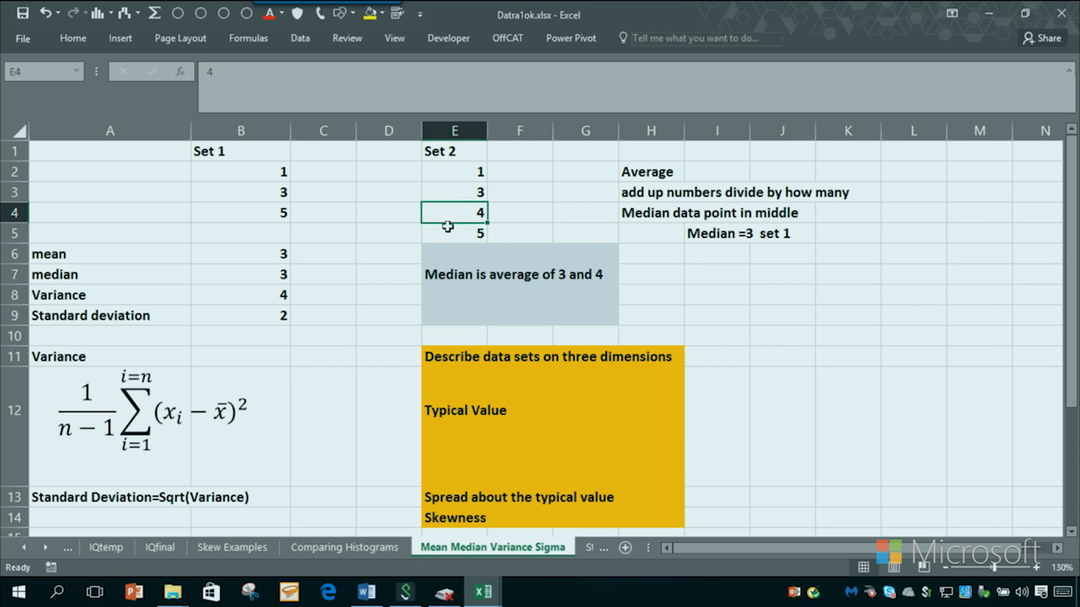
{"action": "left_click", "coordinate": [448, 231]}
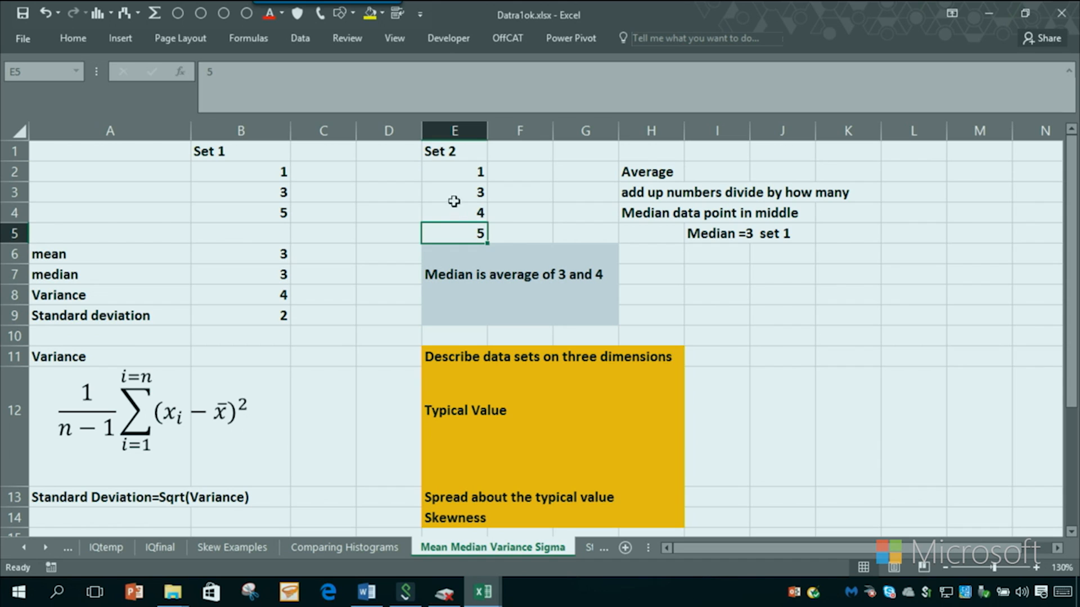
{"action": "left_click", "coordinate": [454, 211]}
{"action": "left_click", "coordinate": [453, 193]}
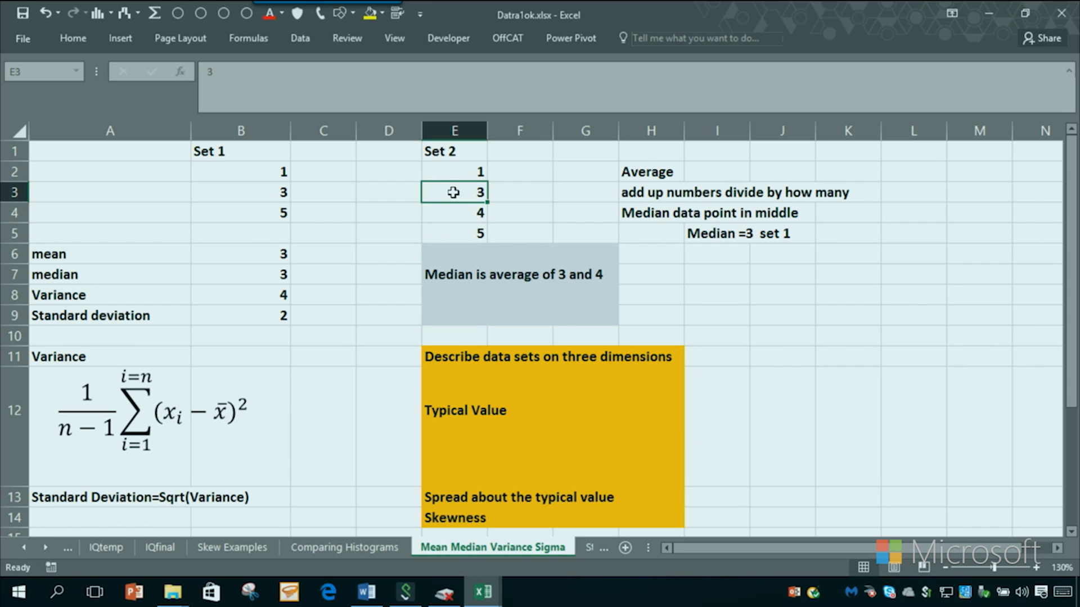
{"action": "left_click_drag", "start_coordinate": [453, 192], "coordinate": [453, 213]}
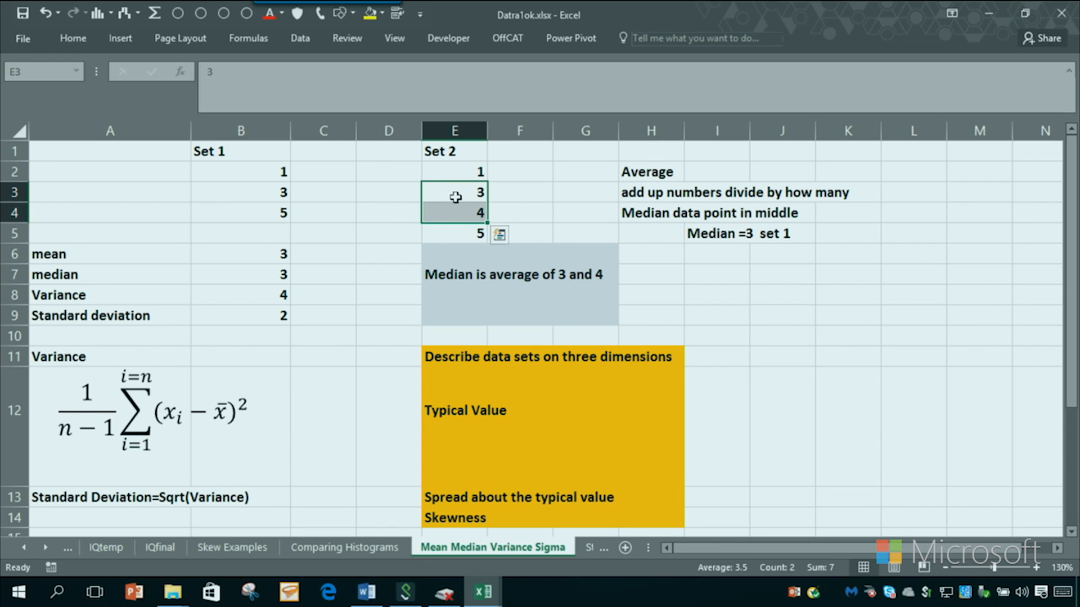
Enter the note "set 2 median average of 3 and 4" in I6
{"action": "left_click", "coordinate": [710, 253]}
{"action": "type", "text": "se"}
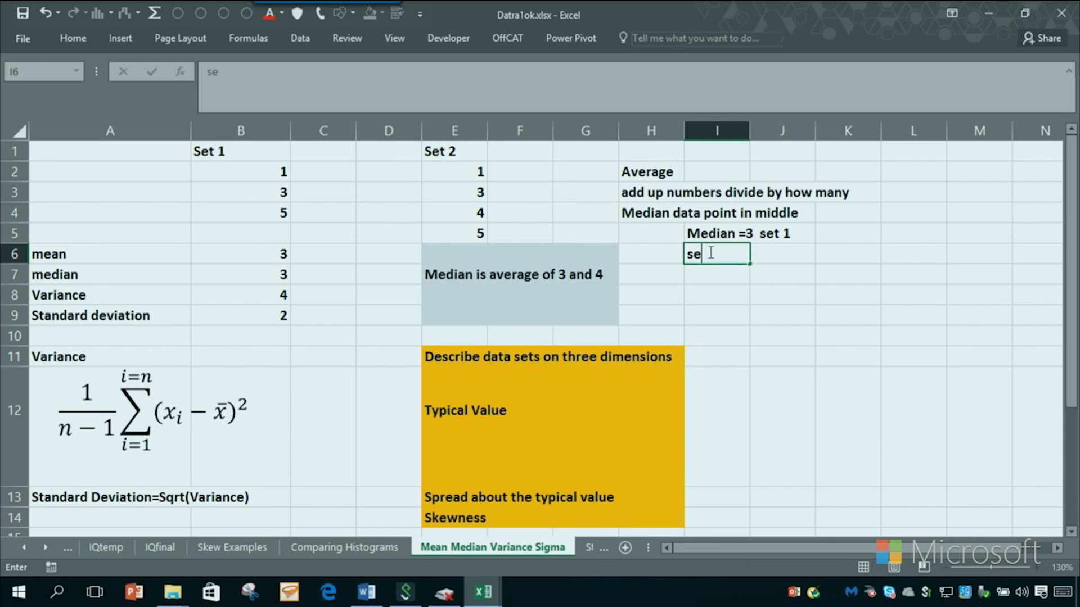
{"action": "type", "text": "t 2 median average"}
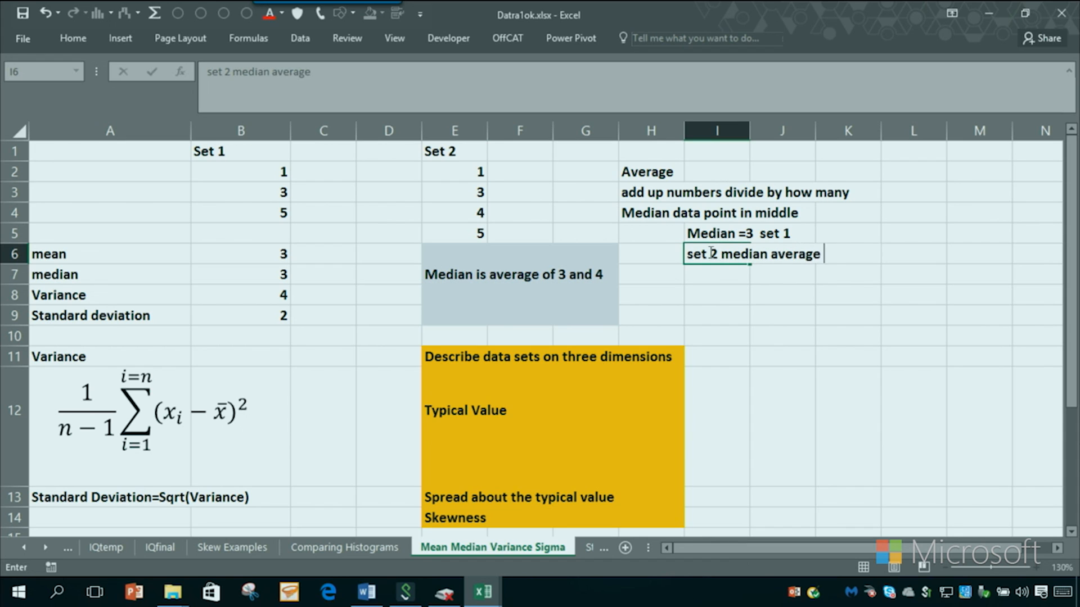
{"action": "type", "text": " of 3 and 4"}
{"action": "key", "text": "Return"}
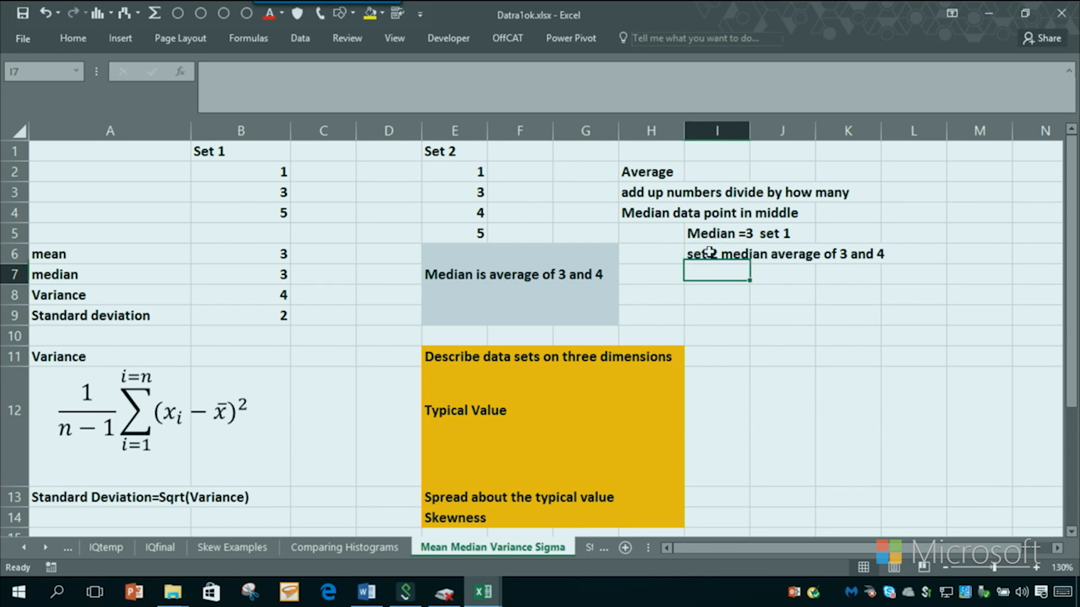
Enter the definition "Mode=most frequently occurring value" in I7
{"action": "type", "text": "Mode="}
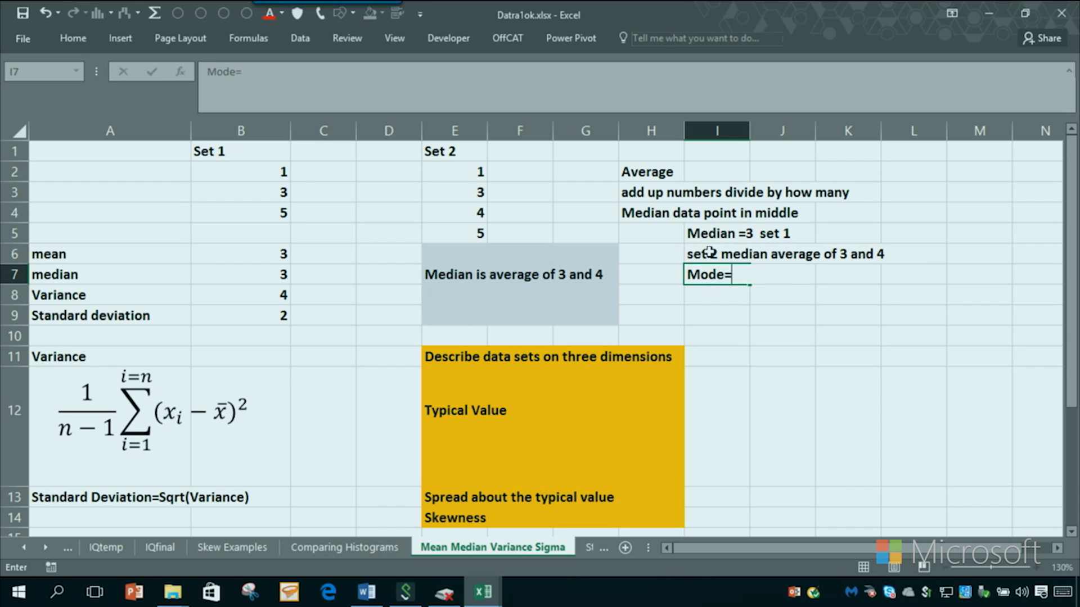
{"action": "type", "text": "most freq"}
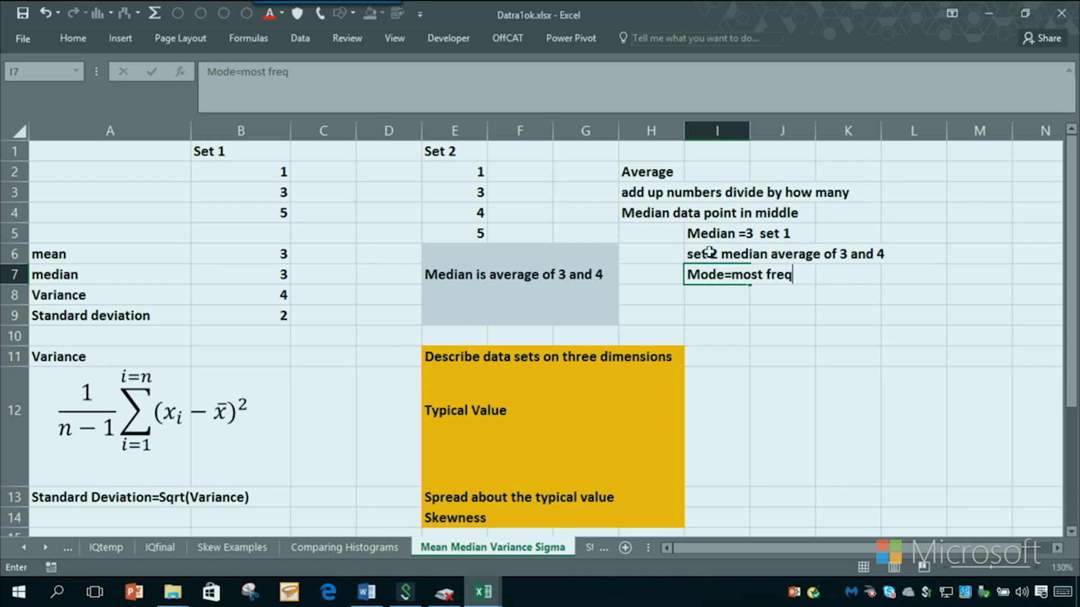
{"action": "type", "text": "uently occurrinmg vsl"}
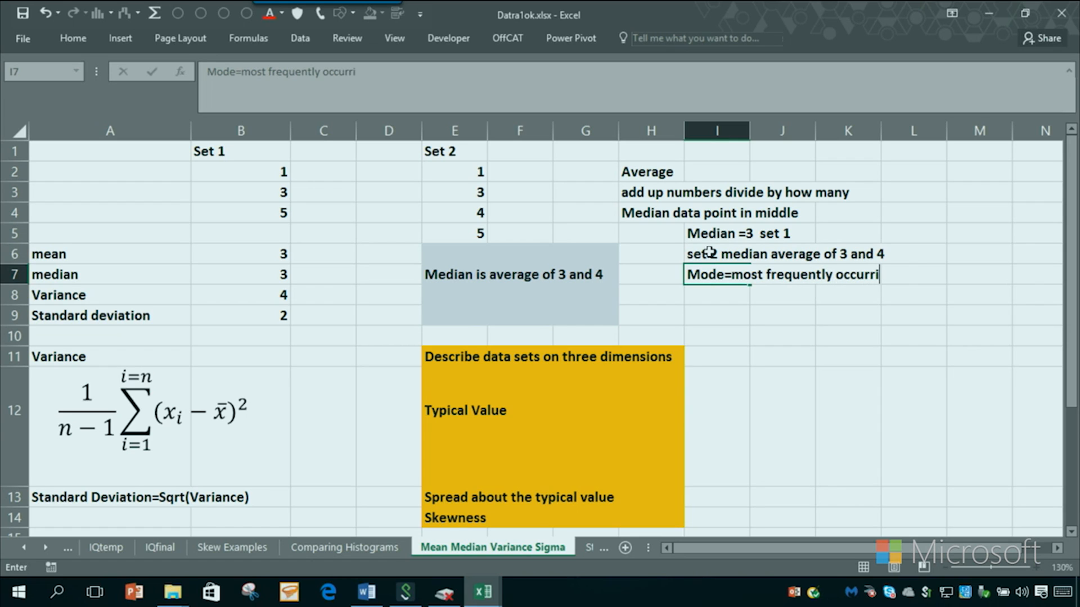
{"action": "key", "text": "BackSpace"}
{"action": "key", "text": "BackSpace"}
{"action": "key", "text": "BackSpace"}
{"action": "key", "text": "BackSpace"}
{"action": "key", "text": "BackSpace"}
{"action": "key", "text": "BackSpace"}
{"action": "key", "text": "BackSpace"}
{"action": "type", "text": "ng vale"}
{"action": "key", "text": "BackSpace"}
{"action": "type", "text": "ue"}
{"action": "key", "text": "Return"}
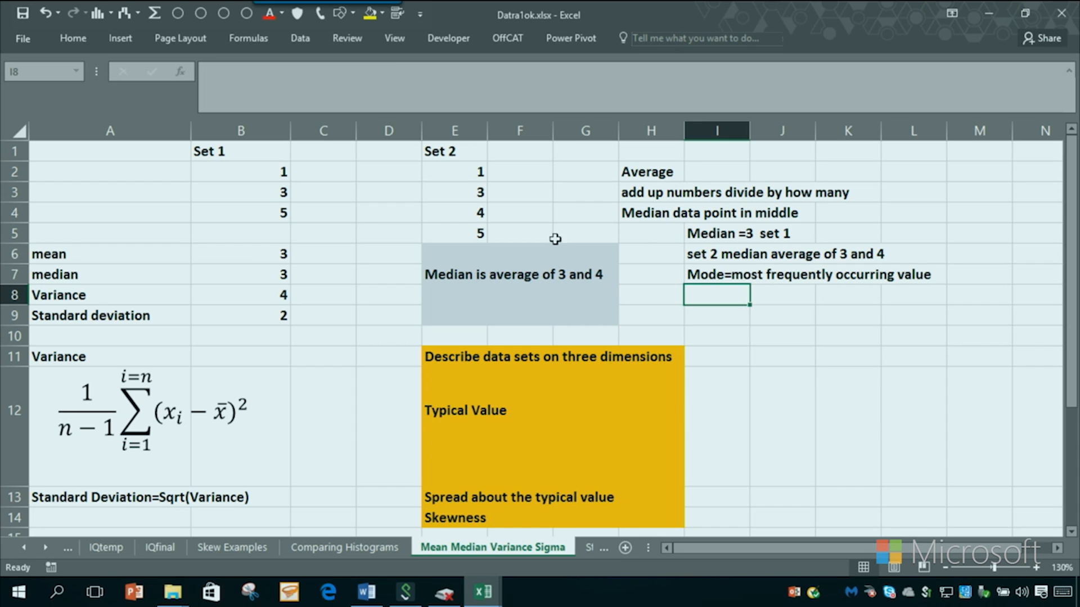
Examine the variance formula below A11, the standard deviation definition in A13 and the Set 1 values they apply to
{"action": "left_click", "coordinate": [108, 351]}
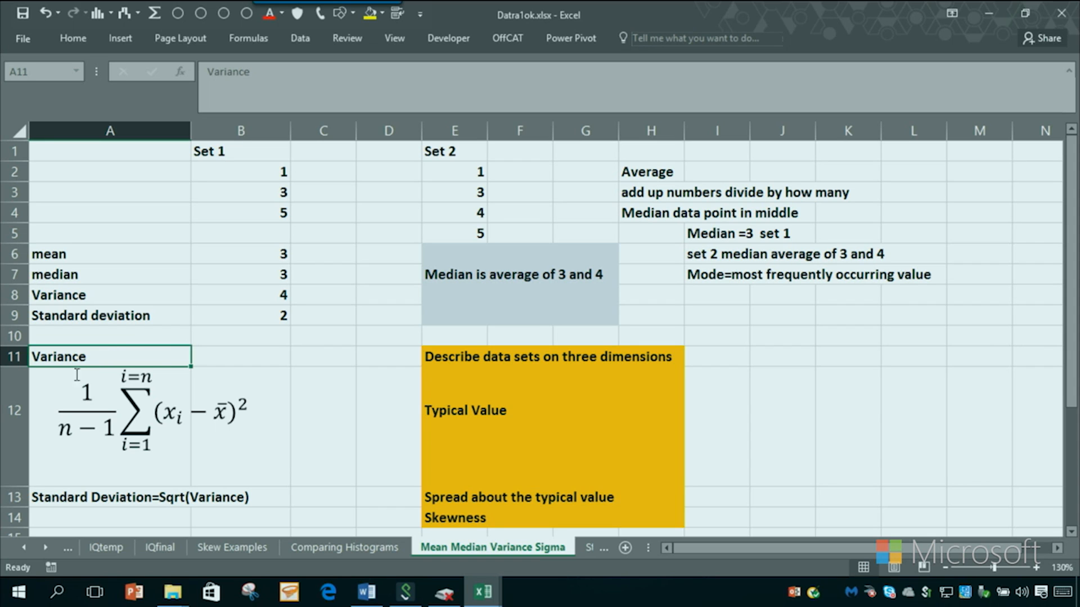
{"action": "left_click", "coordinate": [248, 355]}
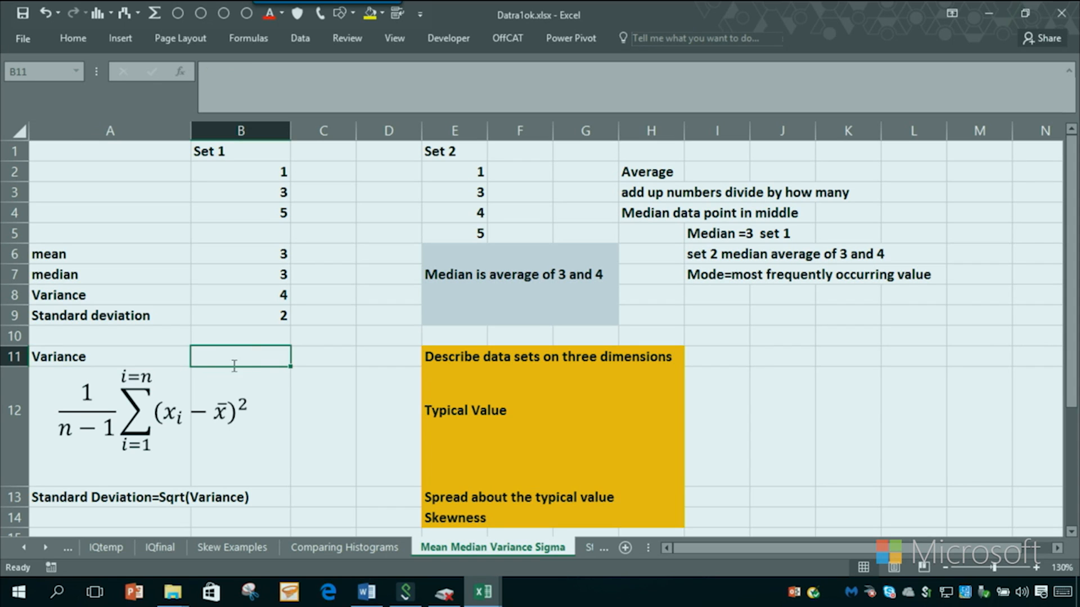
{"action": "left_click", "coordinate": [109, 518]}
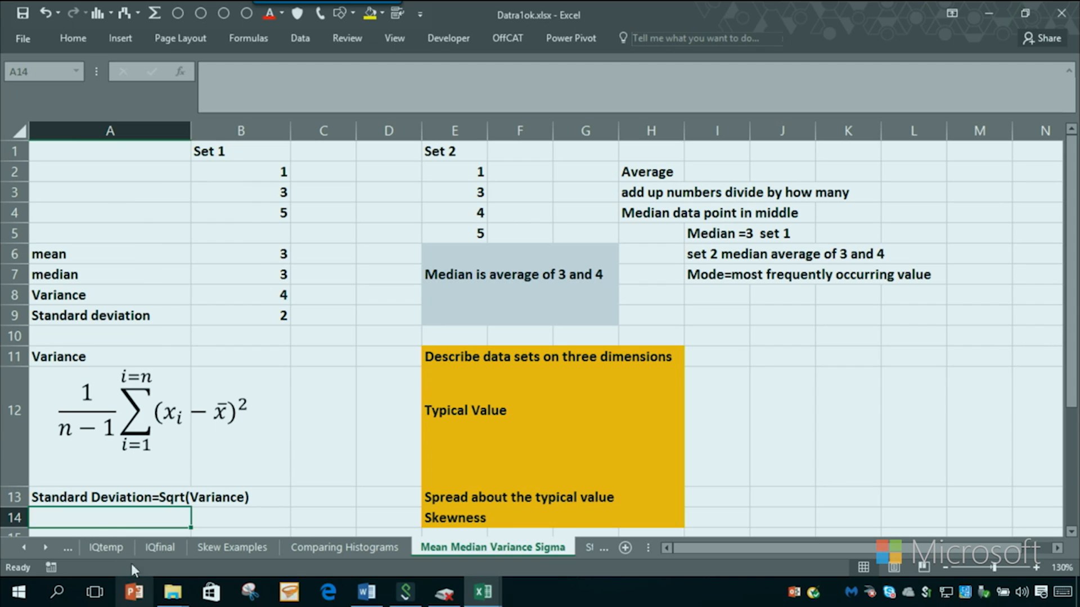
{"action": "left_click", "coordinate": [219, 353]}
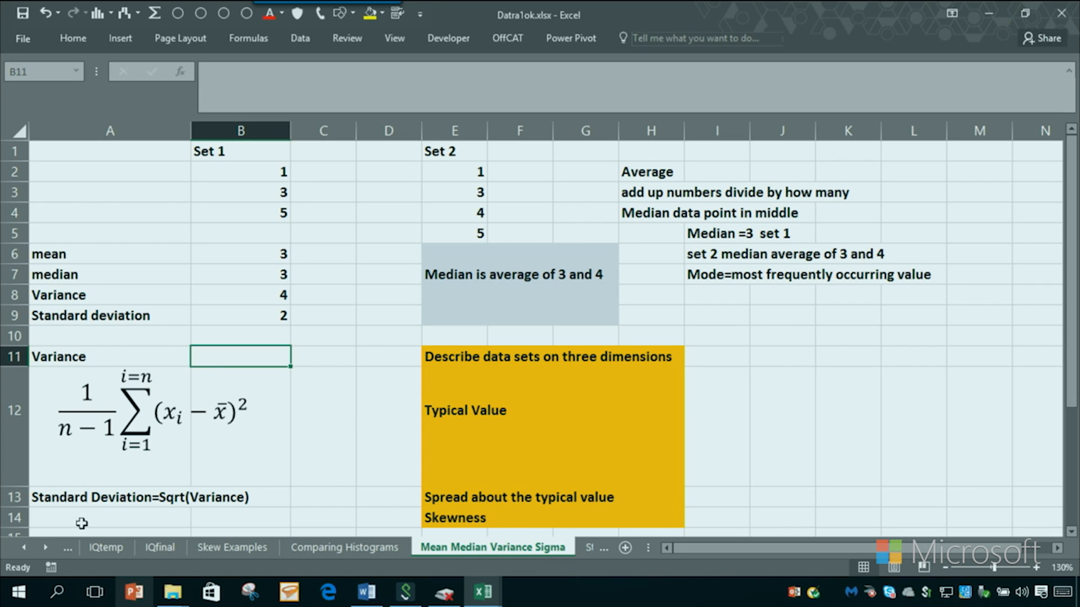
{"action": "left_click", "coordinate": [85, 496]}
{"action": "left_click", "coordinate": [222, 500]}
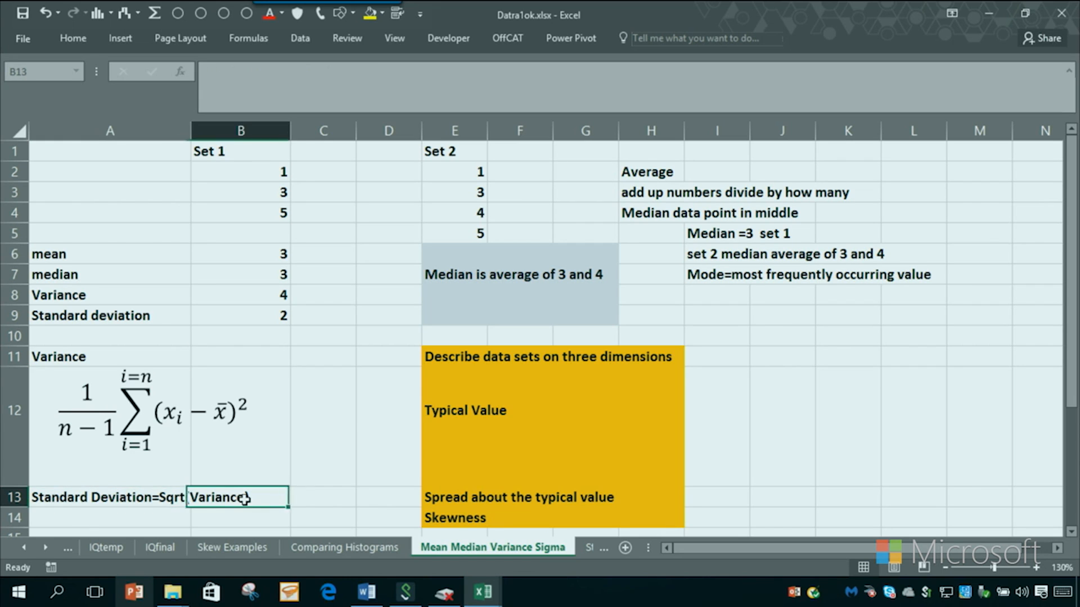
{"action": "left_click", "coordinate": [128, 500]}
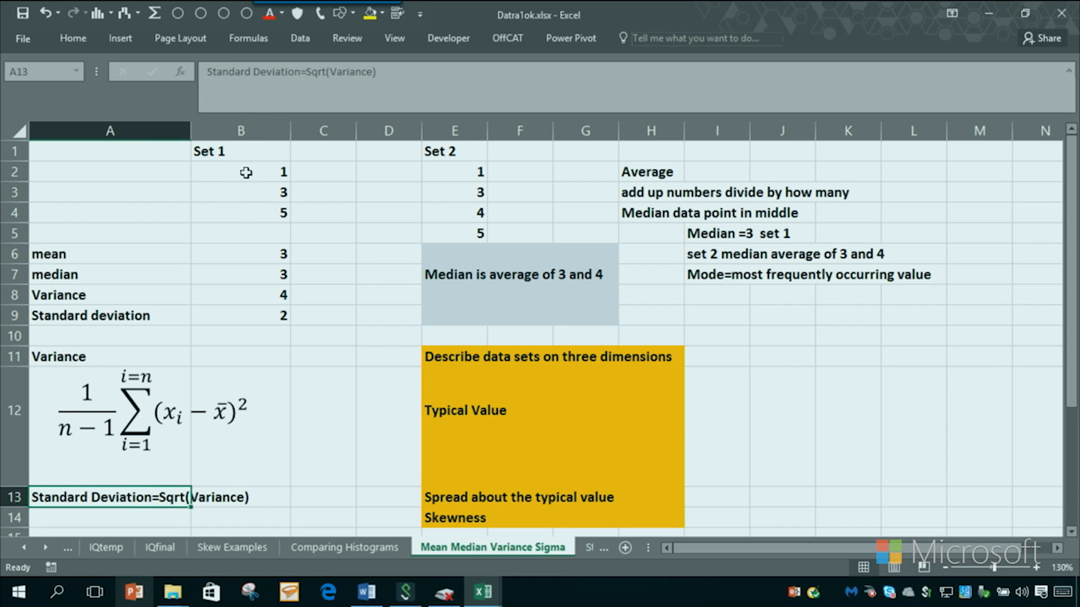
{"action": "left_click", "coordinate": [239, 211]}
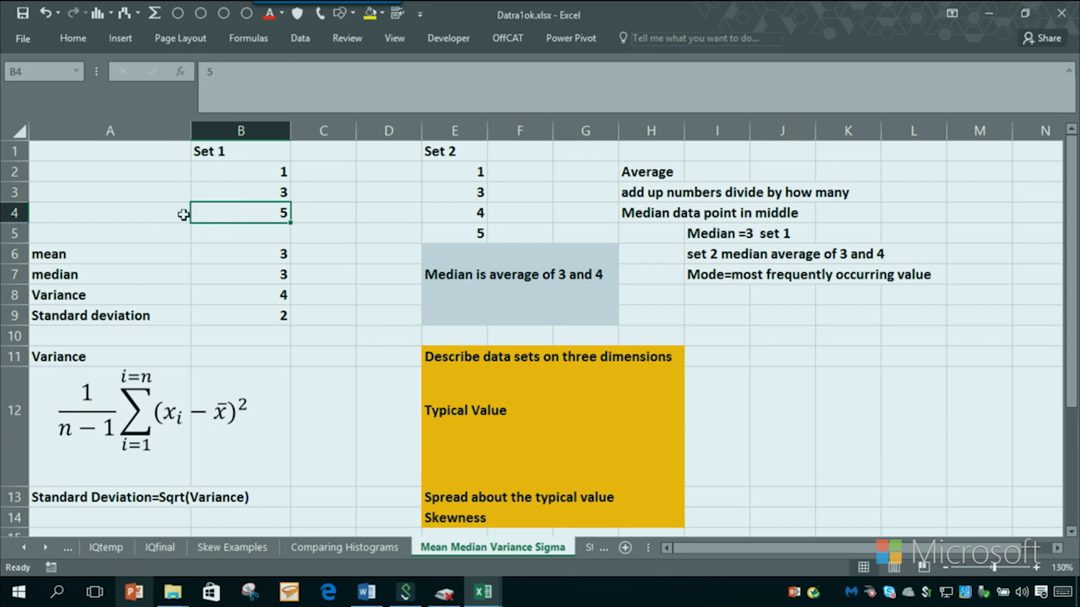
Write out the sum of squared deviations for Set 1 as the text "(1-3)^2+(3-3)^2+(5-3)^2" in J10
{"action": "left_click", "coordinate": [770, 340]}
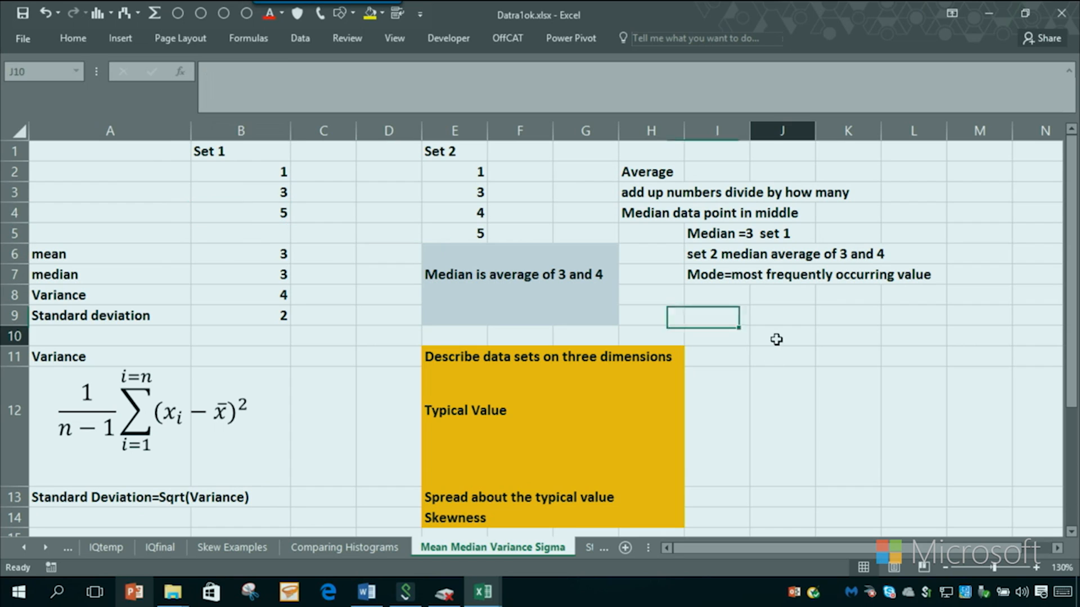
{"action": "type", "text": "(1"}
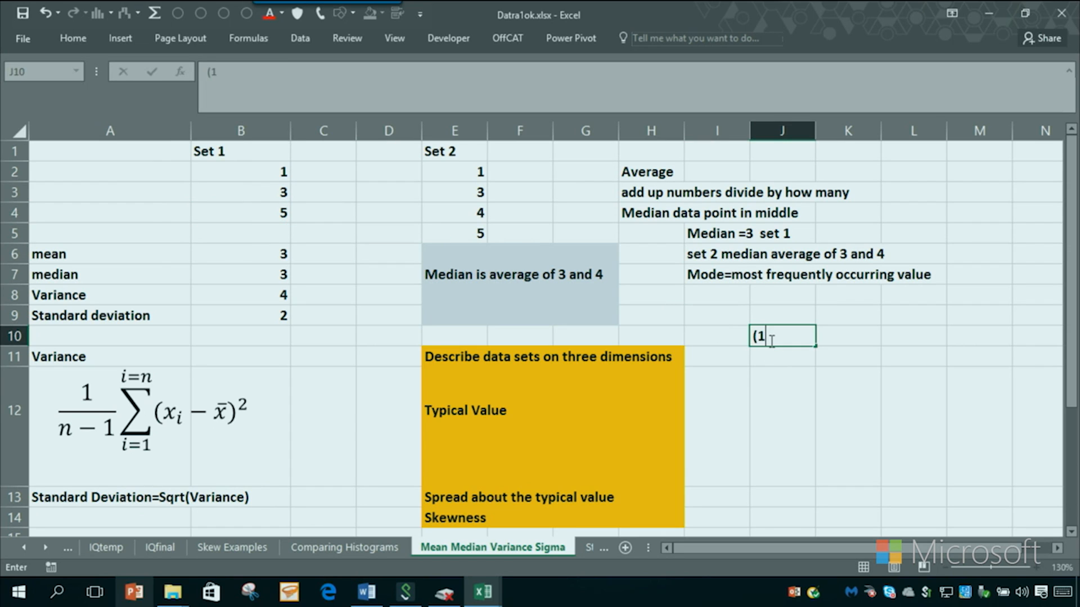
{"action": "key", "text": "BackSpace"}
{"action": "key", "text": "BackSpace"}
{"action": "type", "text": "("}
{"action": "type", "text": "1"}
{"action": "type", "text": "-5"}
{"action": "type", "text": ")^2"}
{"action": "type", "text": "+*"}
{"action": "key", "text": "BackSpace"}
{"action": "type", "text": "(3-3)"}
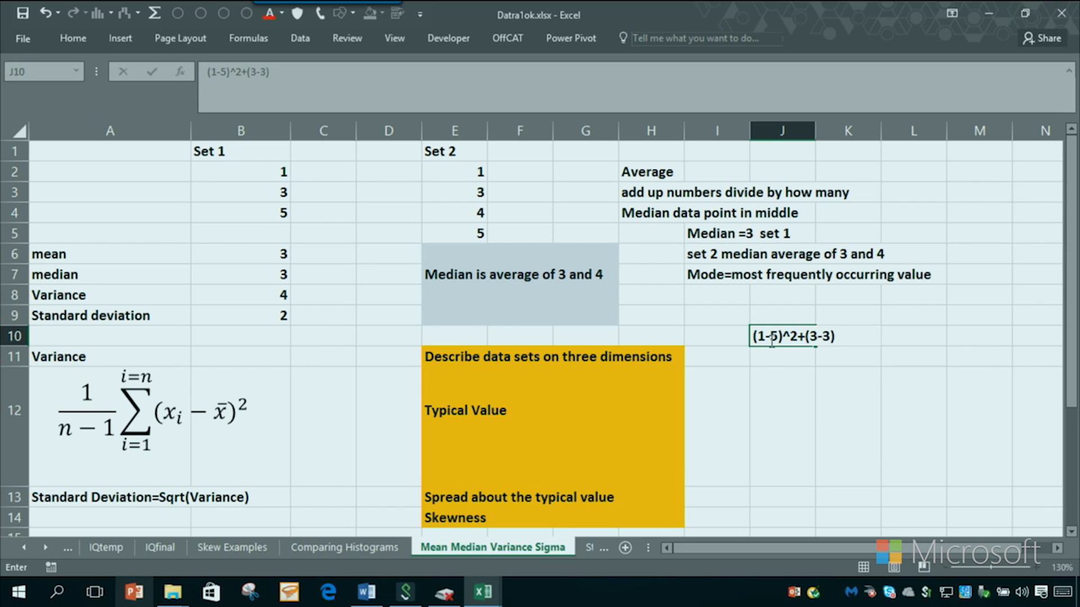
{"action": "type", "text": "^3+"}
{"action": "key", "text": "BackSpace"}
{"action": "type", "text": "2+(5-3)^2"}
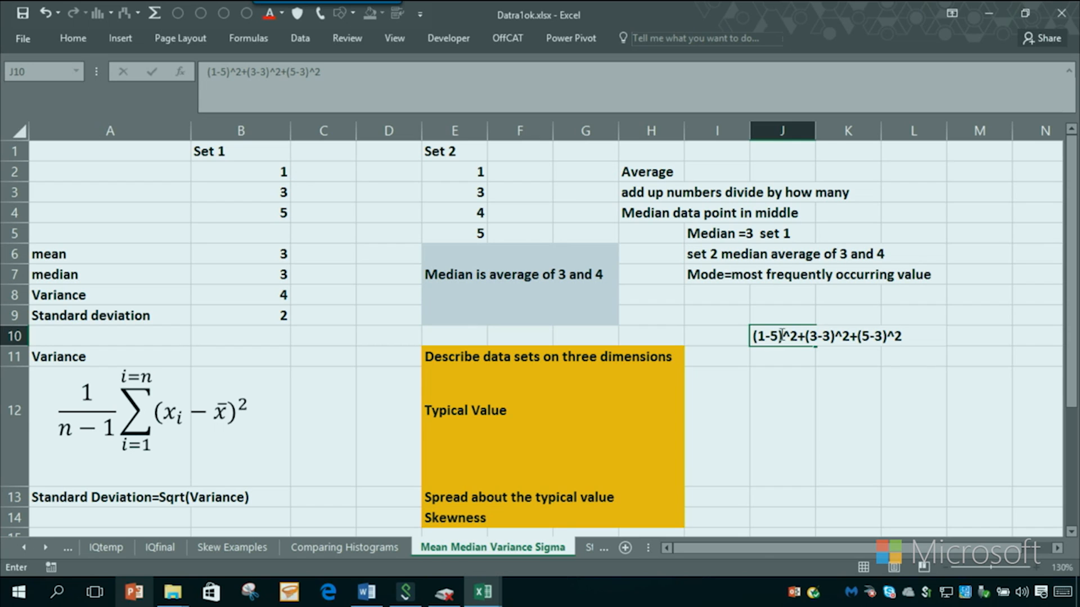
{"action": "double_click", "coordinate": [776, 335]}
{"action": "type", "text": "3"}
{"action": "key", "text": "Return"}
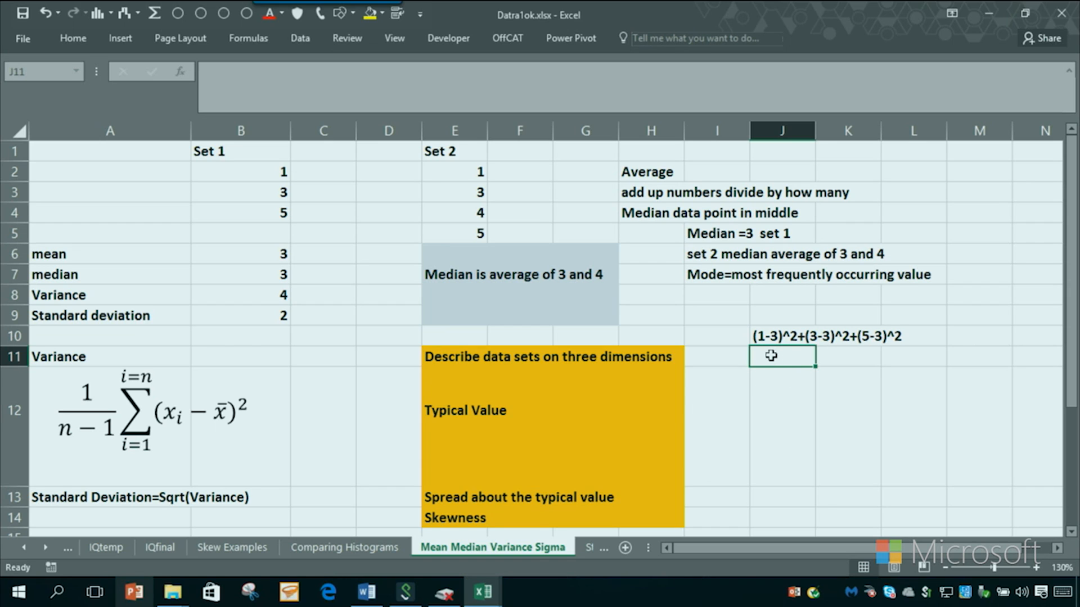
Enter the divisor note "divide by 3-1=2" in J11
{"action": "type", "text": "divdie"}
{"action": "key", "text": "BackSpace"}
{"action": "type", "text": "d"}
{"action": "key", "text": "BackSpace"}
{"action": "key", "text": "BackSpace"}
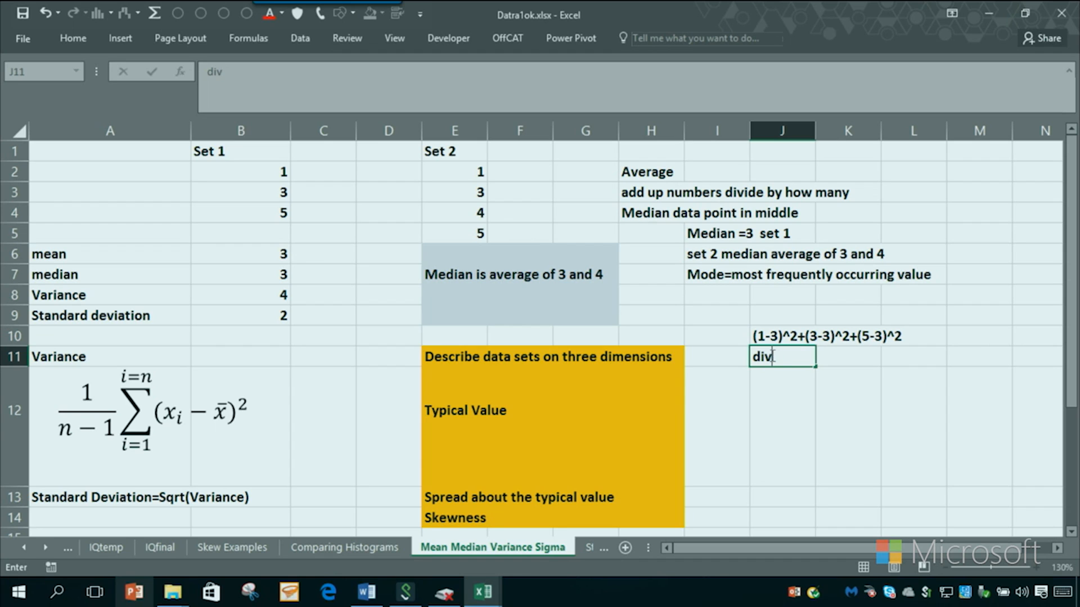
{"action": "type", "text": "de by 3-1"}
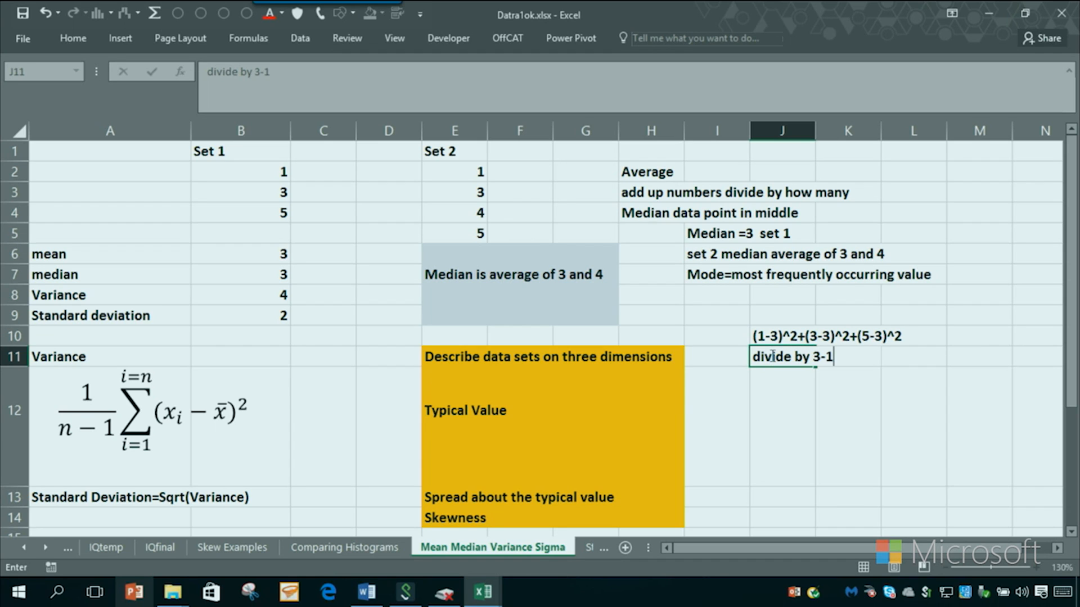
{"action": "type", "text": "=2"}
{"action": "key", "text": "Return"}
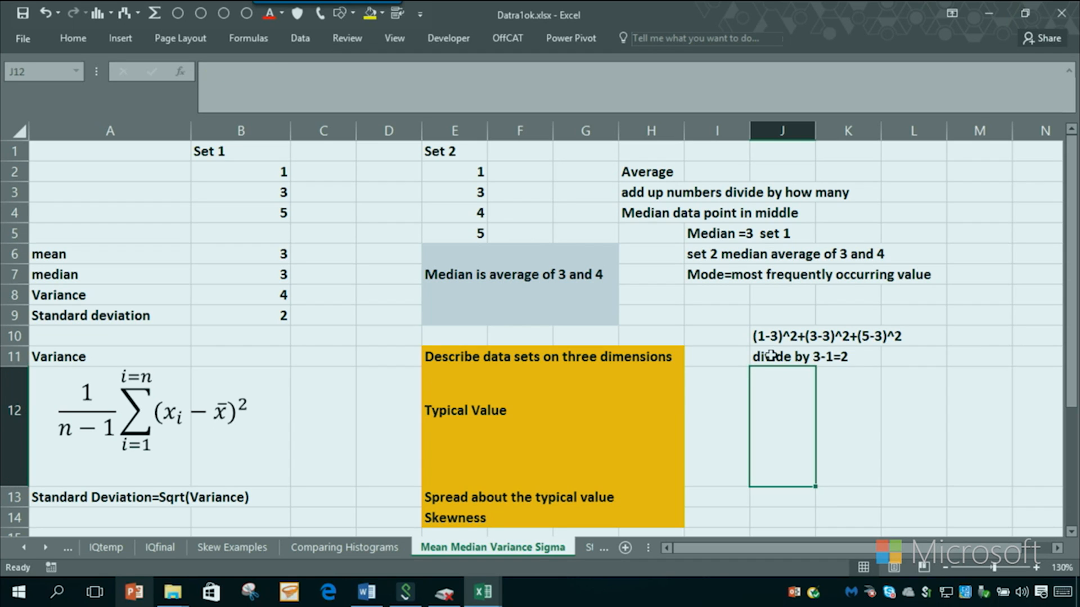
Enter the variance result "8/2=4" in J9 and label it "variance" in K9
{"action": "left_click", "coordinate": [779, 315]}
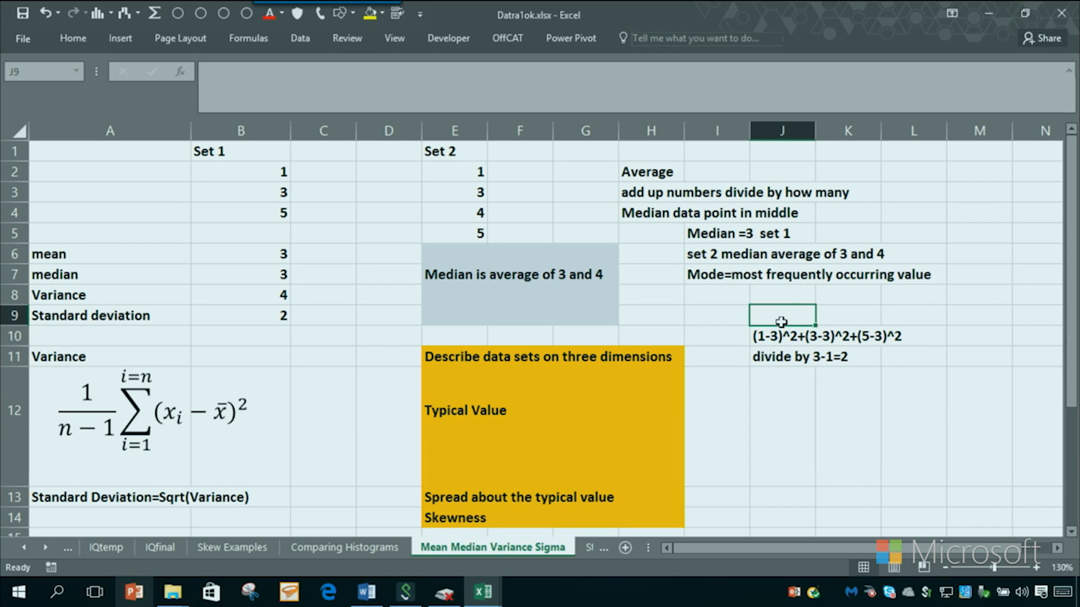
{"action": "type", "text": "8/2=4"}
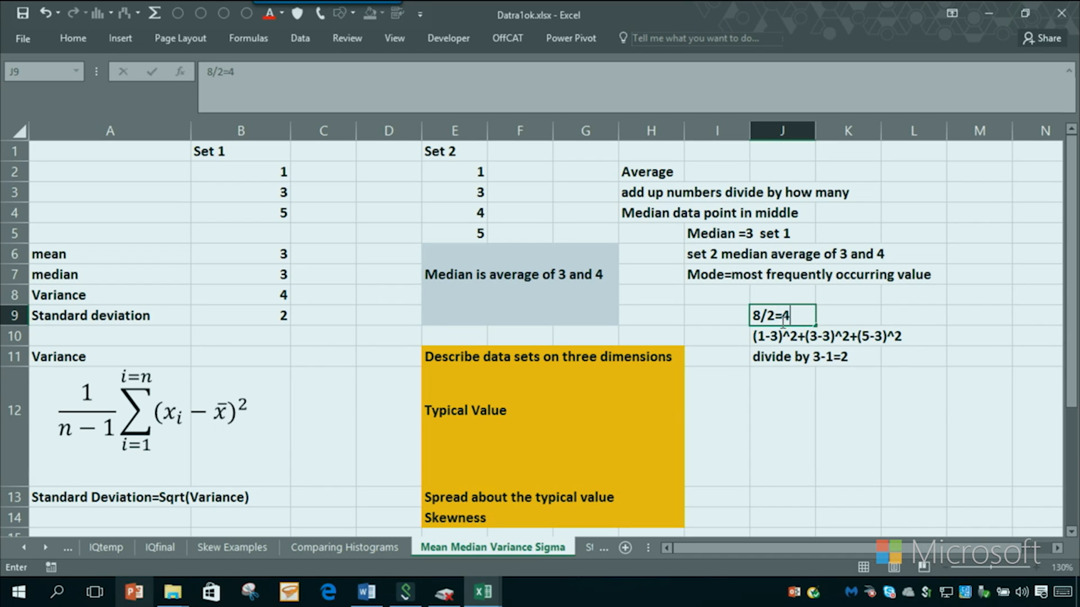
{"action": "key", "text": "Return"}
{"action": "left_click", "coordinate": [839, 316]}
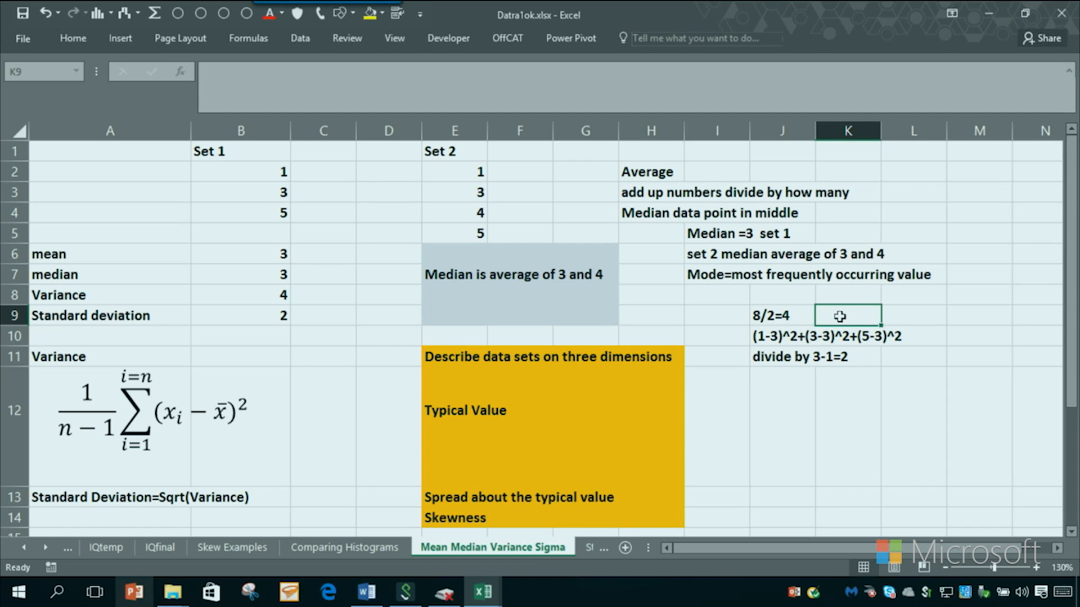
{"action": "type", "text": "variance"}
{"action": "key", "text": "Return"}
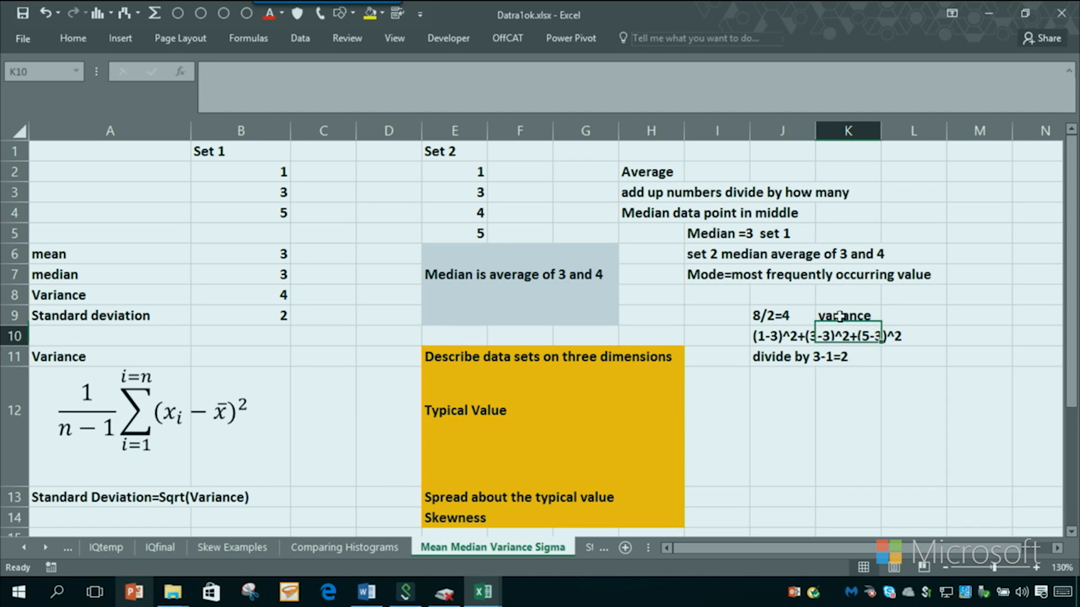
Enter the standard deviation result "st dev=sqrt(4) =2" in J8
{"action": "left_click", "coordinate": [762, 298]}
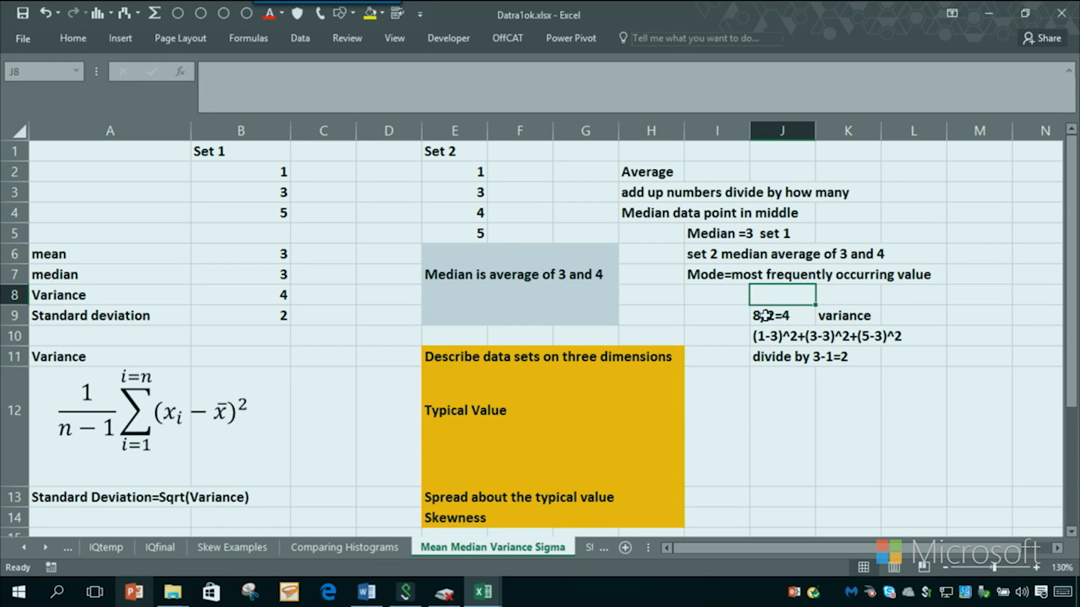
{"action": "type", "text": "st dev"}
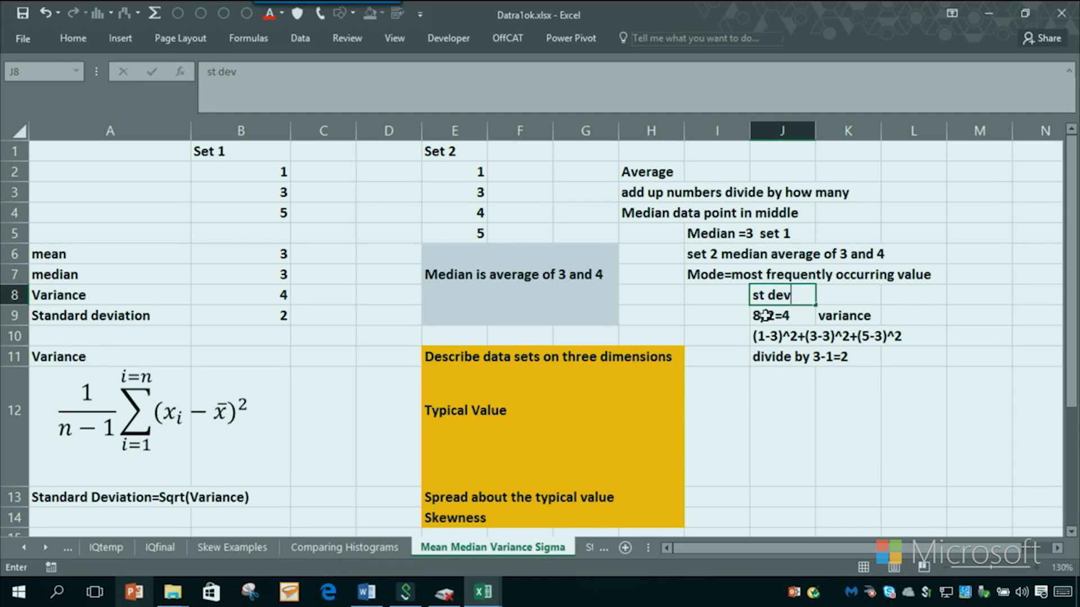
{"action": "type", "text": "=sqrt(4"}
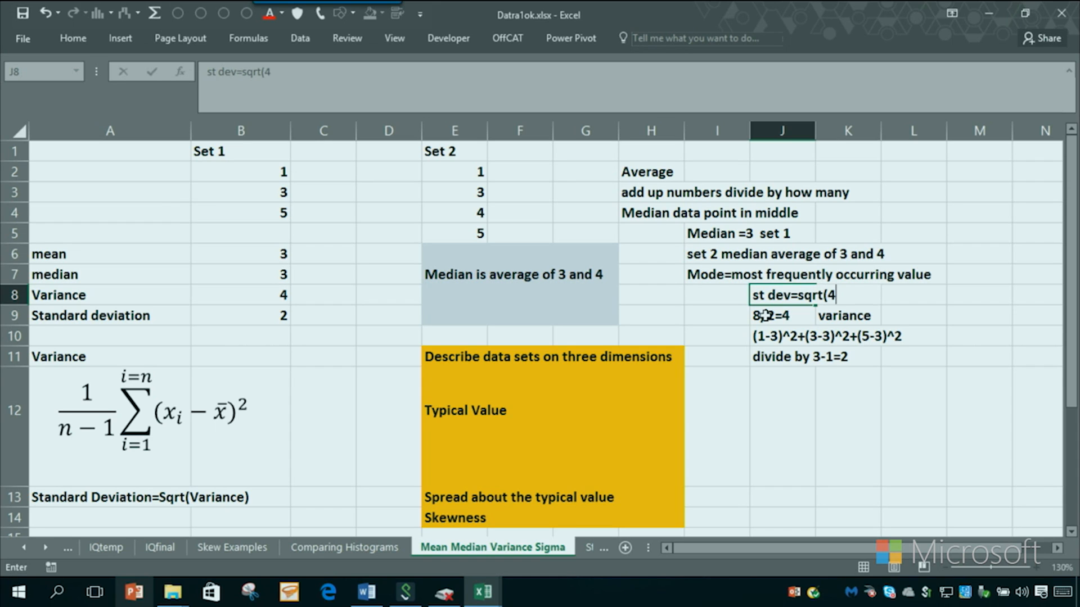
{"action": "type", "text": ") =2"}
{"action": "key", "text": "Return"}
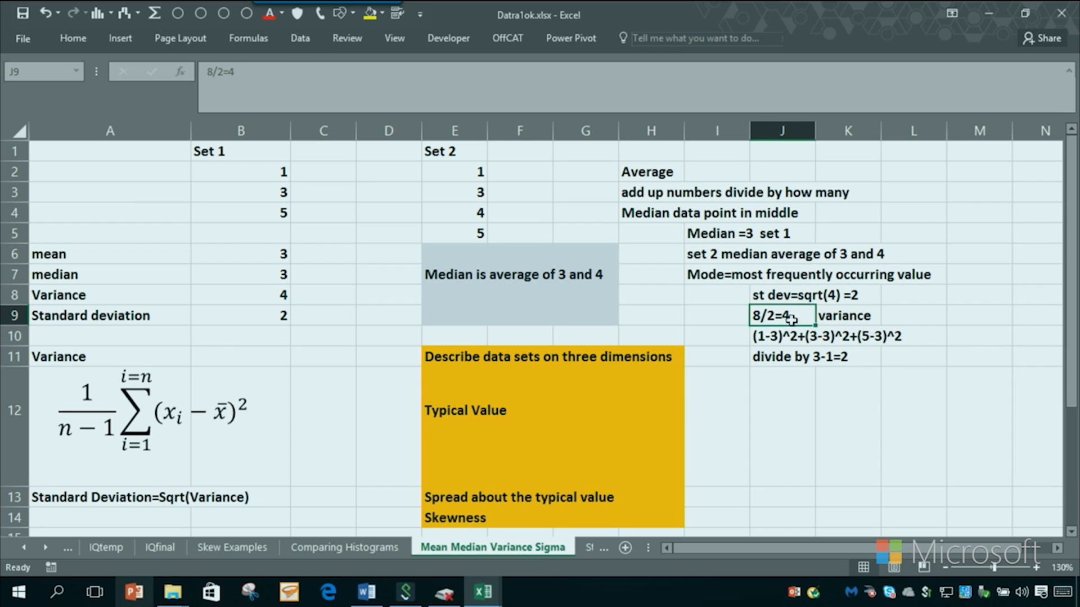
{"action": "left_click", "coordinate": [844, 315]}
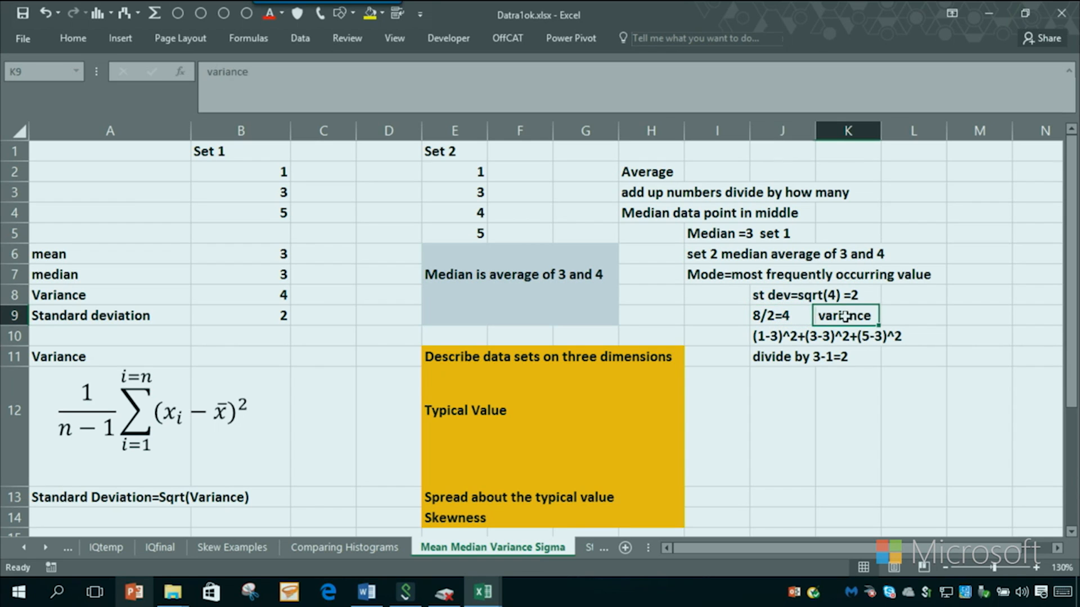
{"action": "left_click", "coordinate": [762, 298]}
{"action": "left_click", "coordinate": [846, 316]}
{"action": "left_click", "coordinate": [768, 297]}
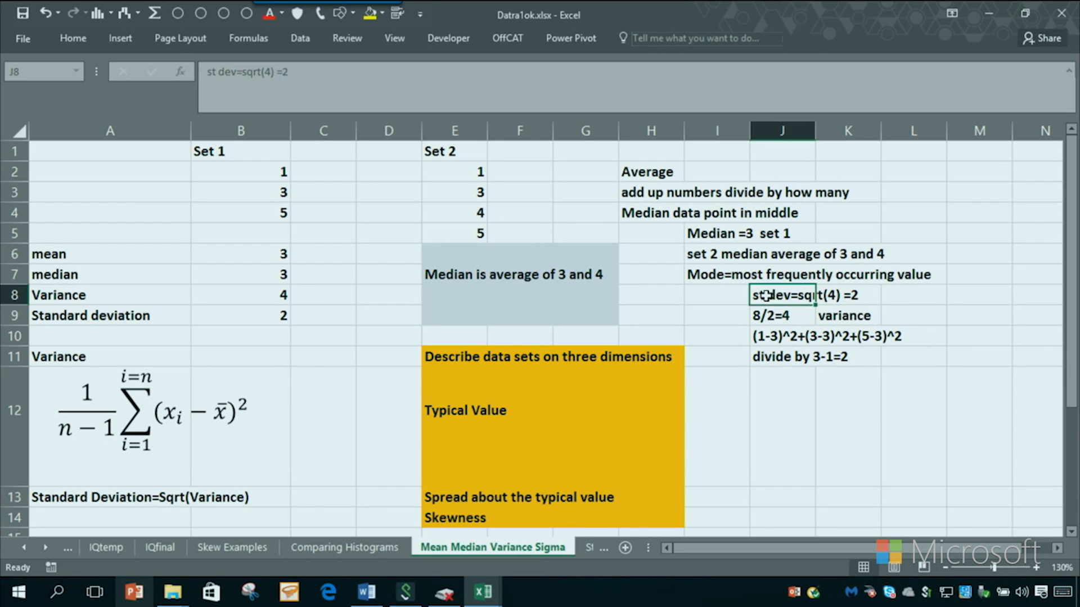
Enter the note "st deviation used more" in J12
{"action": "left_click", "coordinate": [787, 415]}
{"action": "type", "text": "std"}
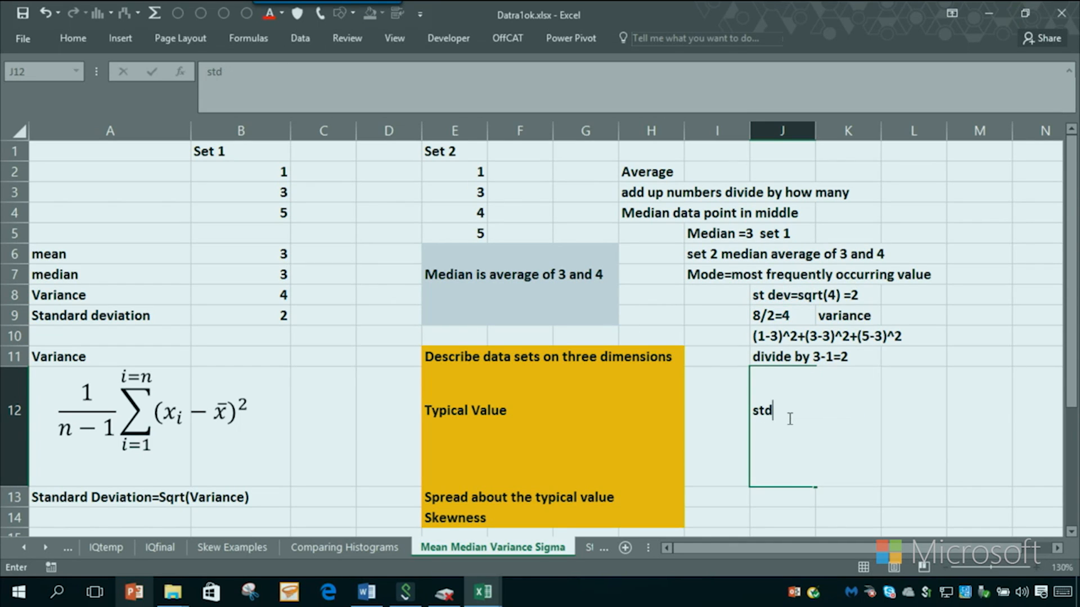
{"action": "key", "text": "BackSpace"}
{"action": "type", "text": "dev"}
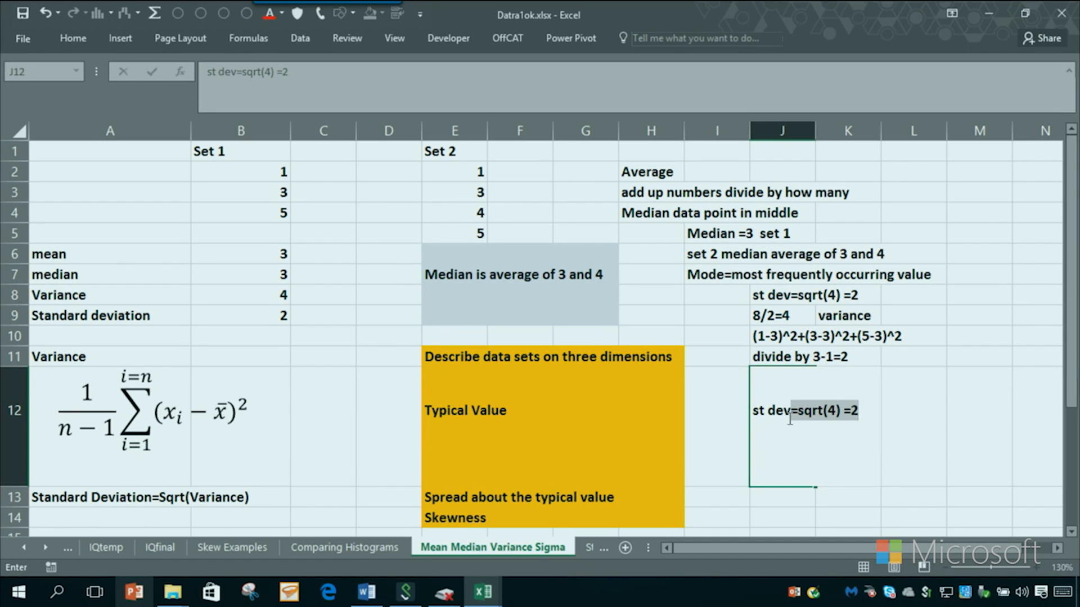
{"action": "type", "text": "iation used mo"}
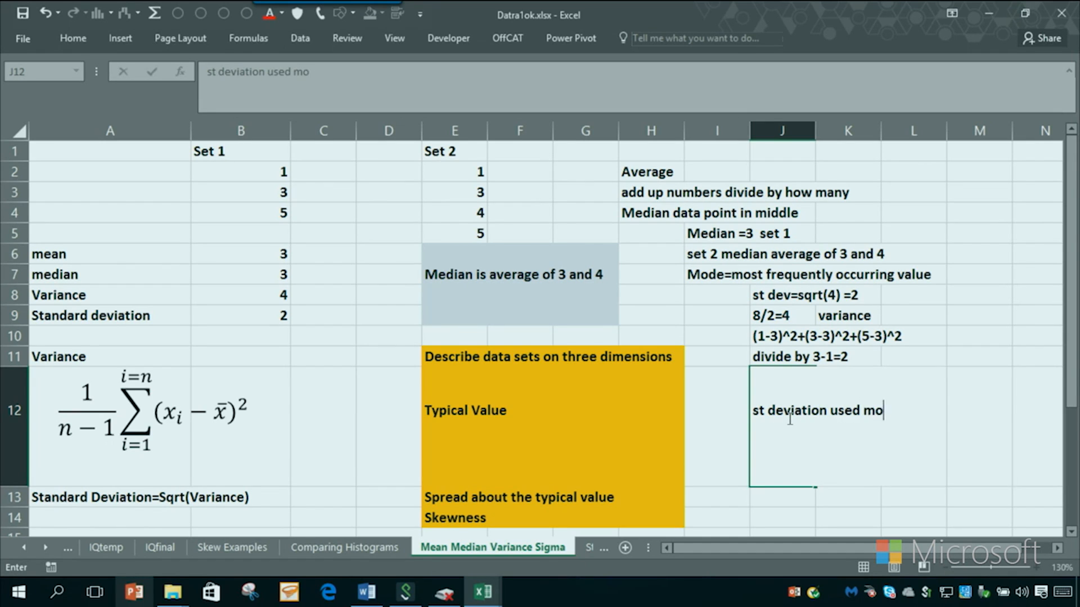
{"action": "type", "text": "re"}
{"action": "key", "text": "Return"}
Enter the note "std dev has same units as data" in J14
{"action": "key", "text": "Return"}
{"action": "type", "text": "std "}
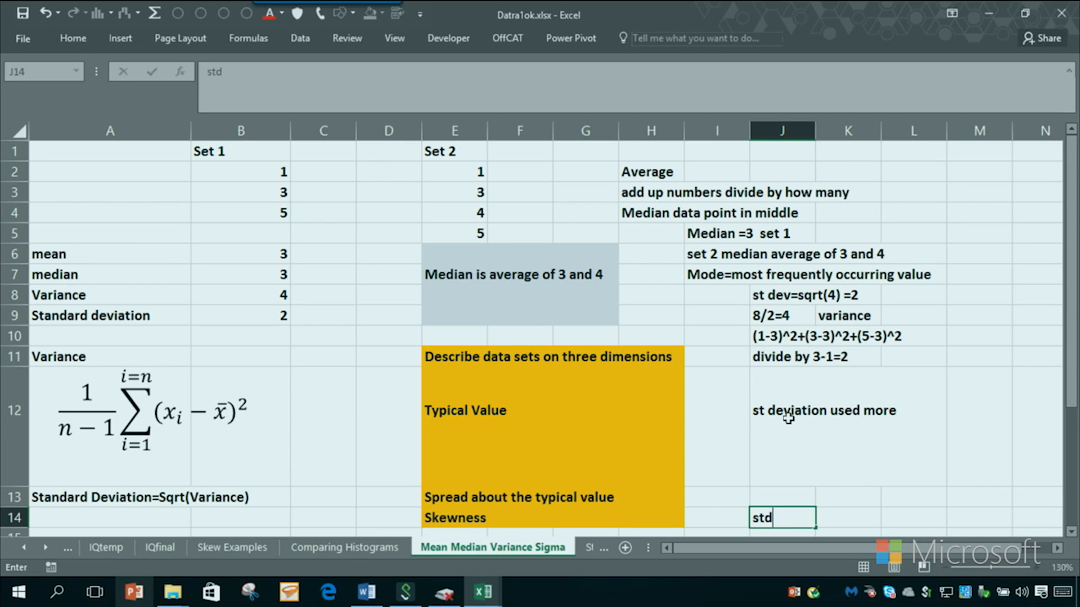
{"action": "type", "text": "dev has same units as data"}
{"action": "key", "text": "Return"}
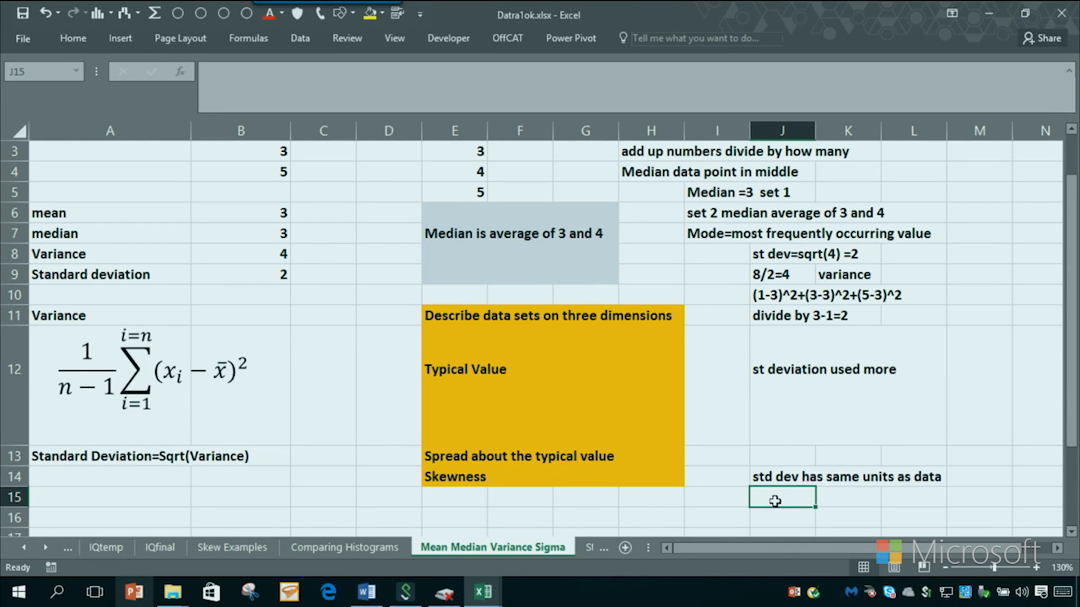
{"action": "left_click", "coordinate": [773, 476]}
{"action": "left_click", "coordinate": [774, 498]}
{"action": "left_click", "coordinate": [775, 472]}
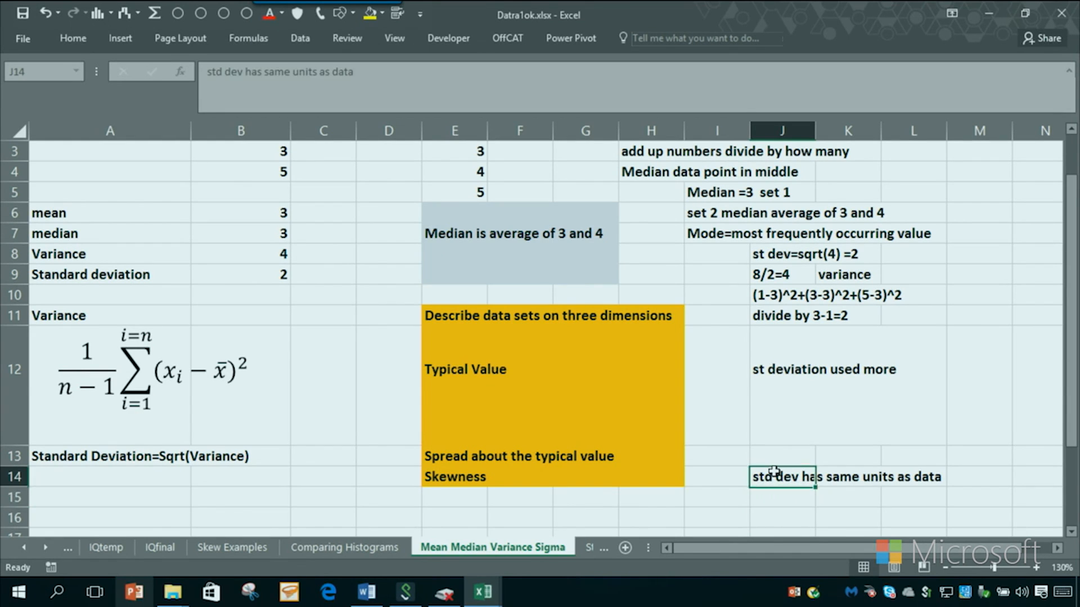
{"action": "left_click", "coordinate": [767, 421]}
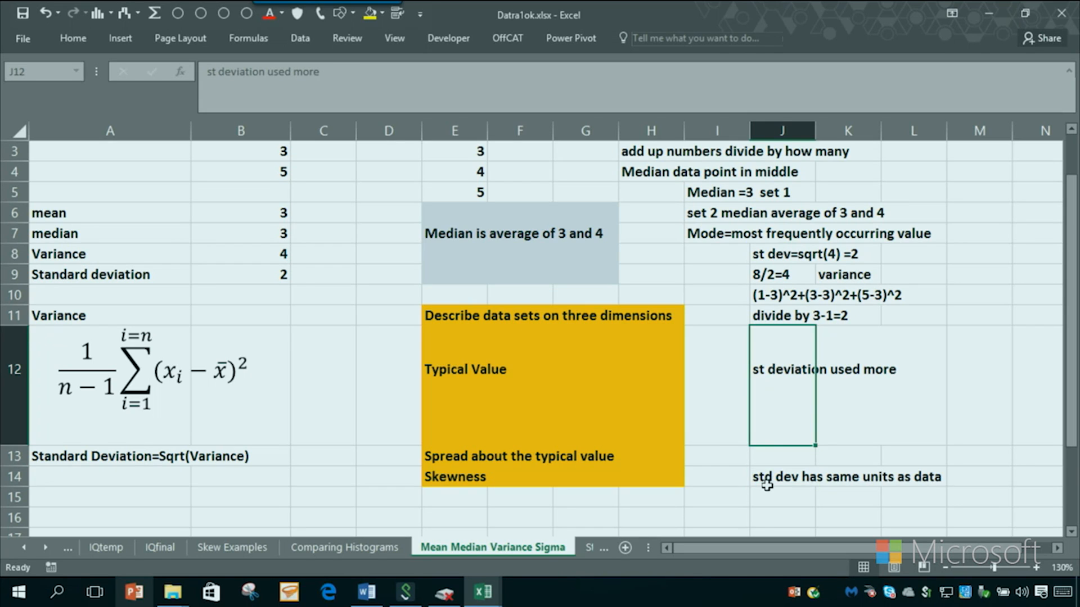
{"action": "left_click", "coordinate": [767, 479]}
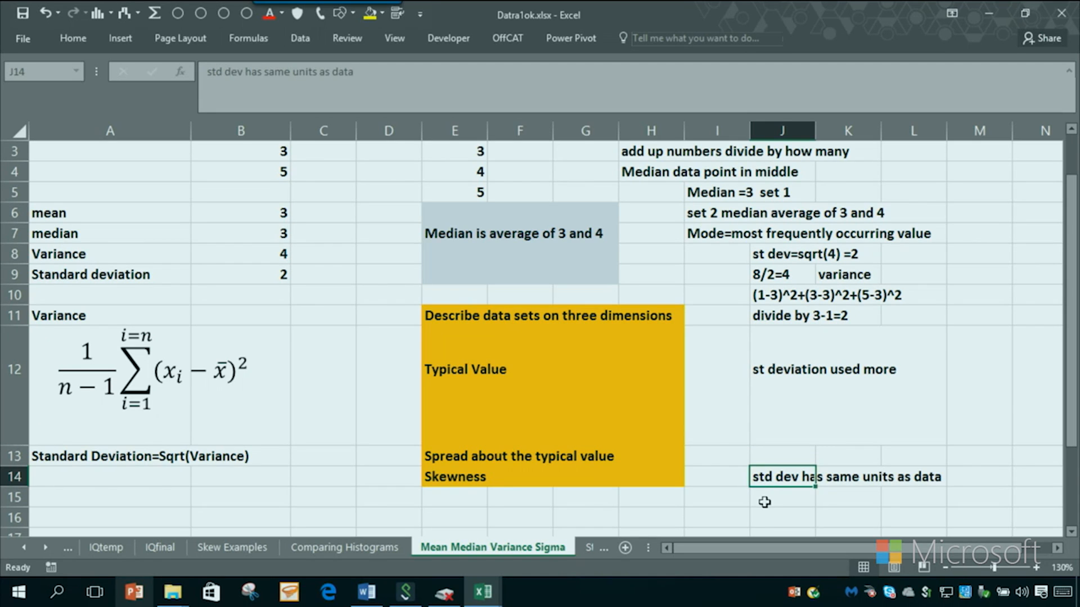
{"action": "left_click", "coordinate": [764, 503]}
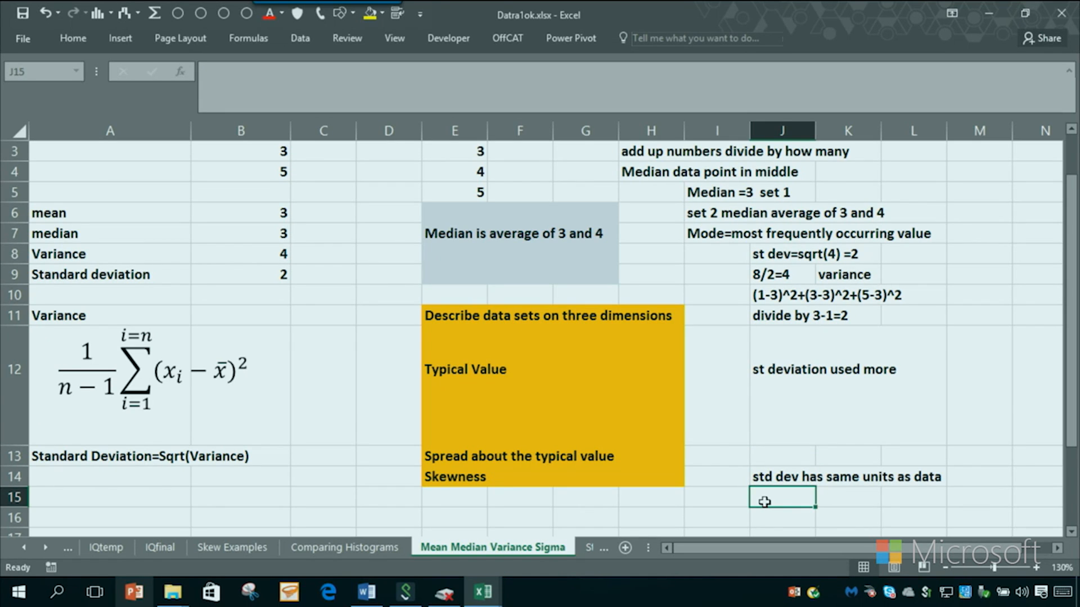